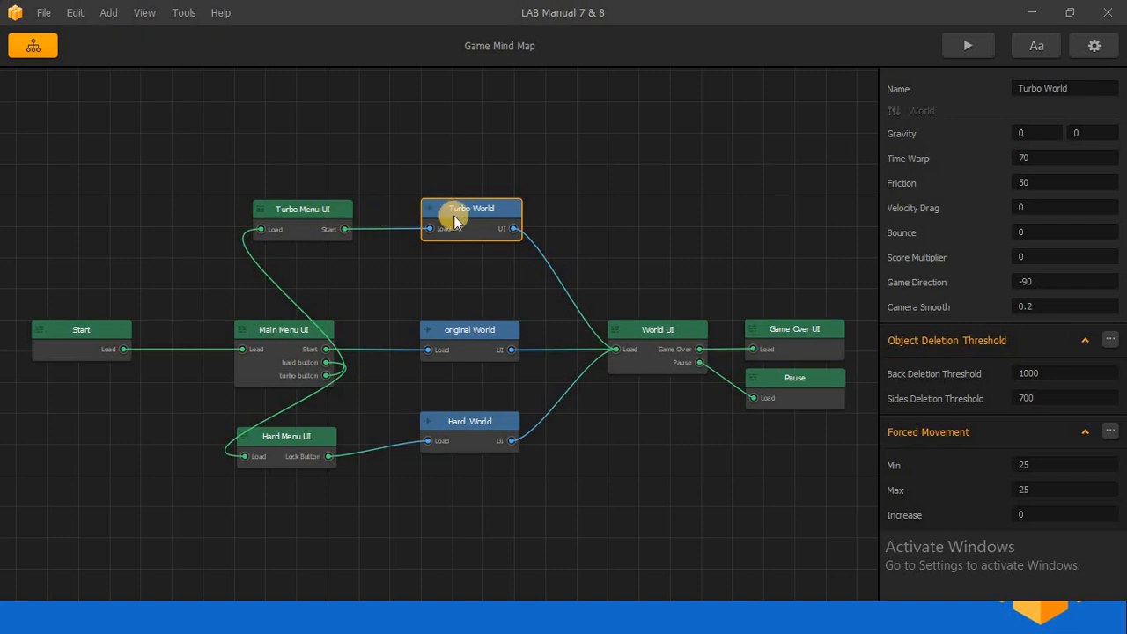
Compare the Time Warp settings of the Turbo World, Hard World and original World nodes.
{"action": "left_click", "coordinate": [493, 221]}
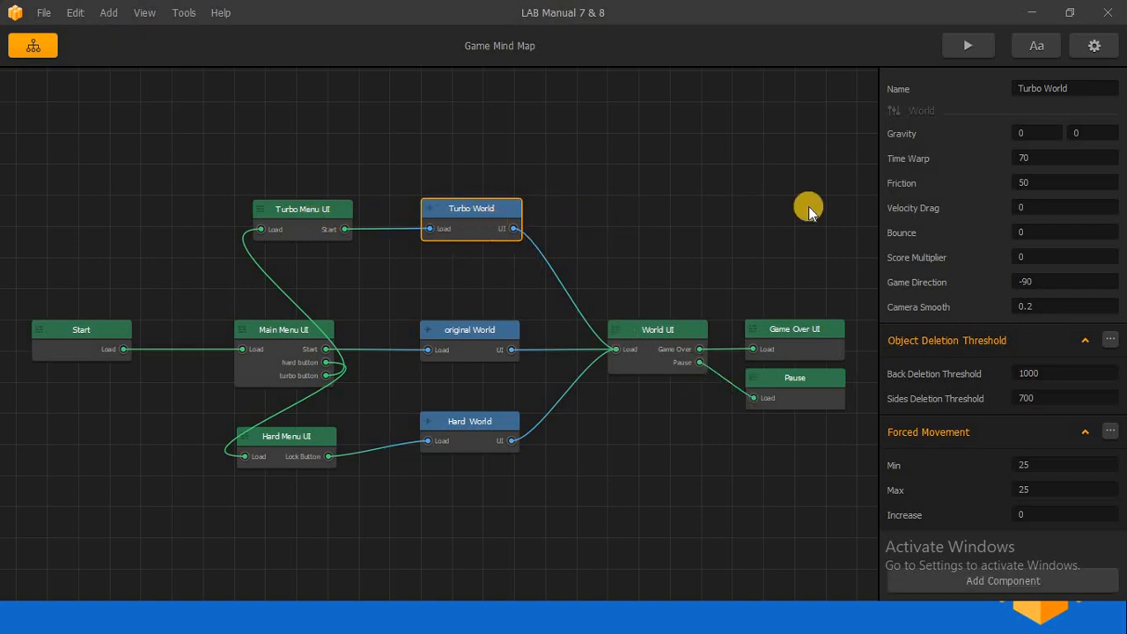
{"action": "left_click", "coordinate": [1051, 159]}
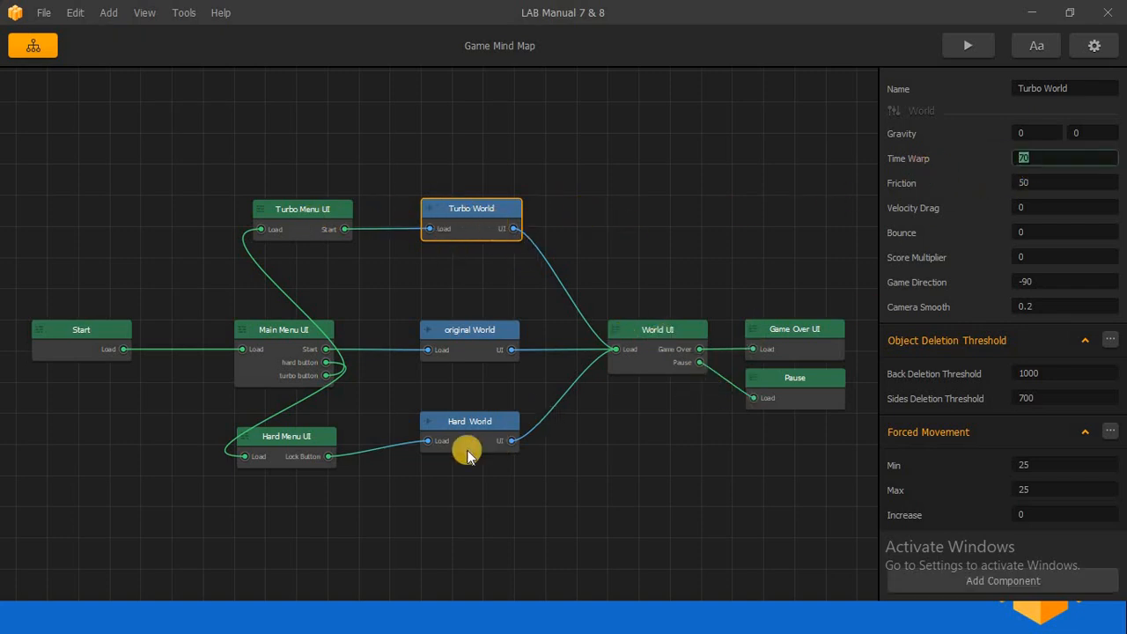
{"action": "left_click", "coordinate": [467, 449]}
{"action": "left_click", "coordinate": [1025, 158]}
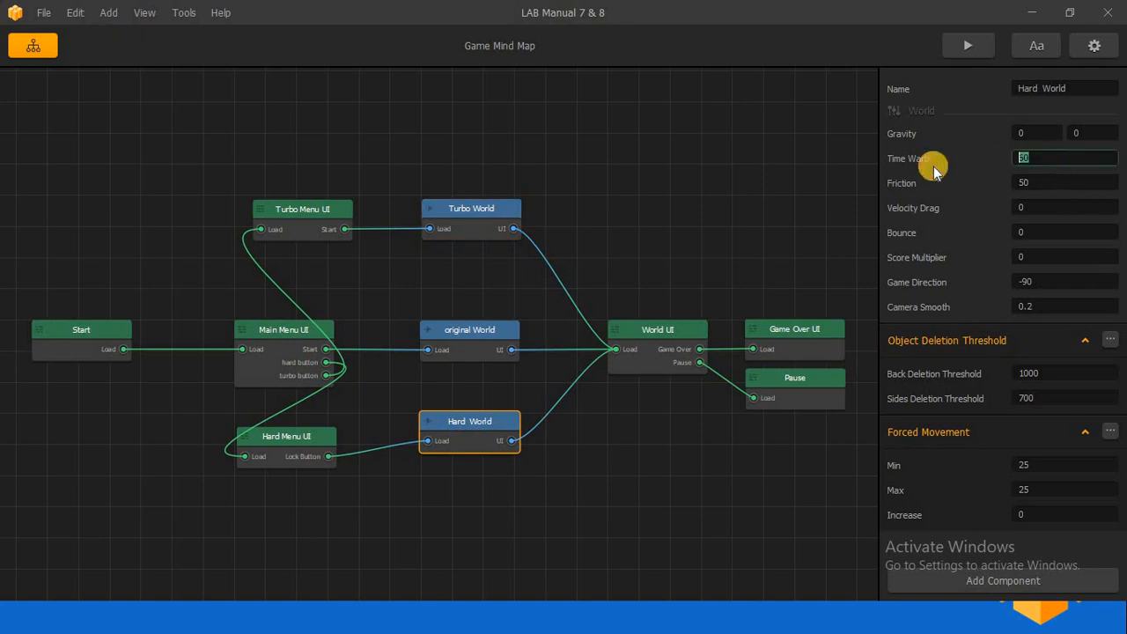
{"action": "left_click", "coordinate": [461, 344]}
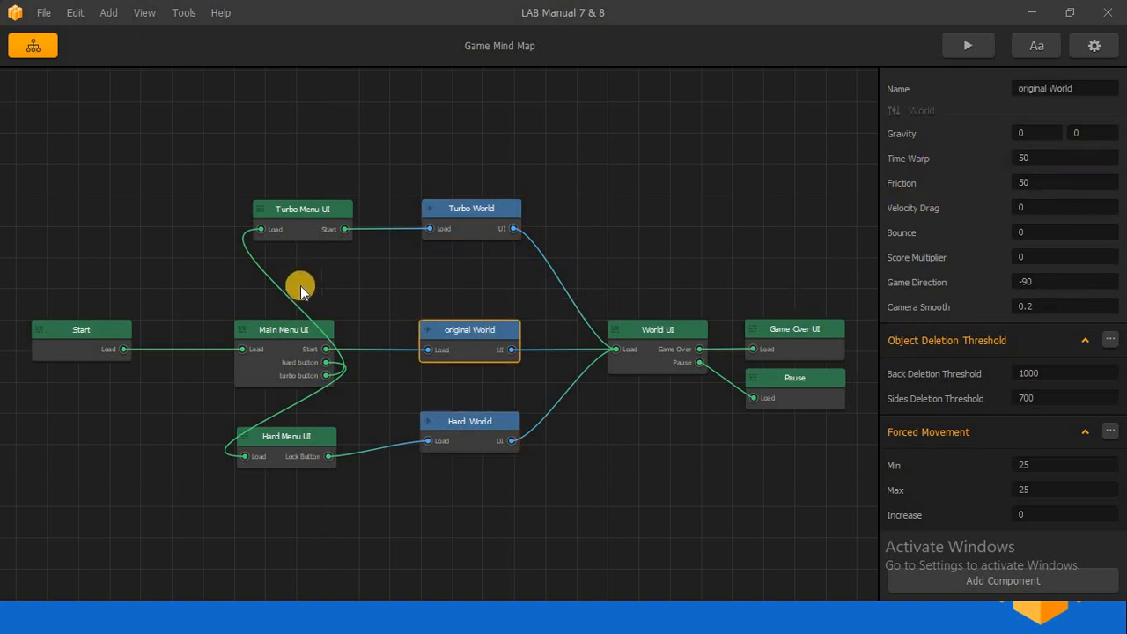
Open the Turbo Menu UI from the mind map for editing.
{"action": "double_click", "coordinate": [304, 216]}
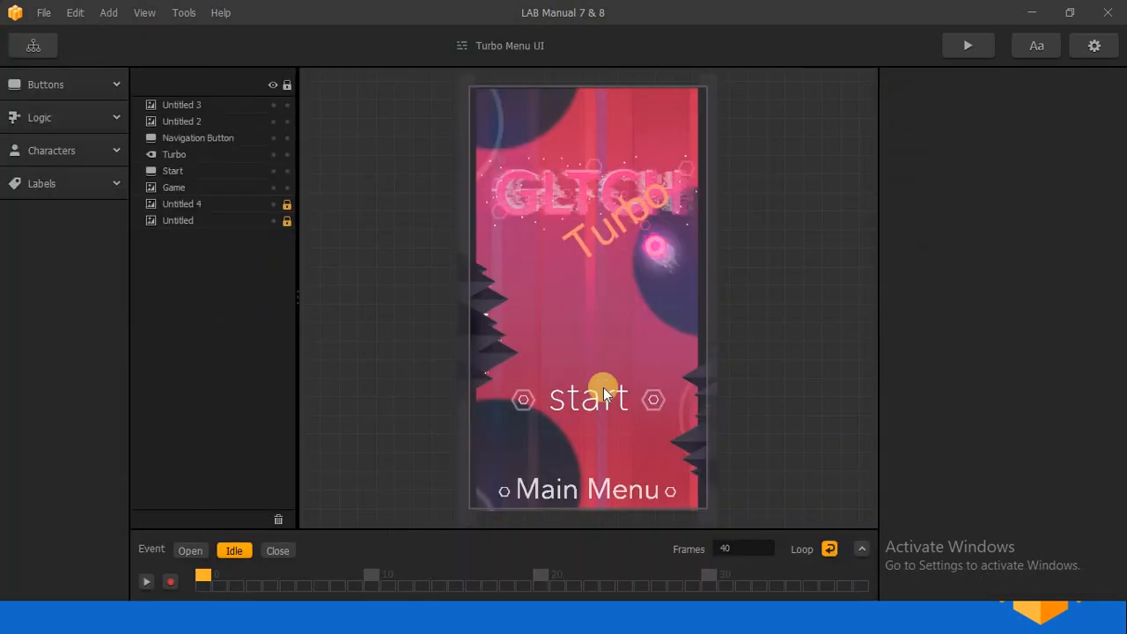
Preview the game and test-play the Turbo mode from its own menu.
{"action": "left_click", "coordinate": [984, 65]}
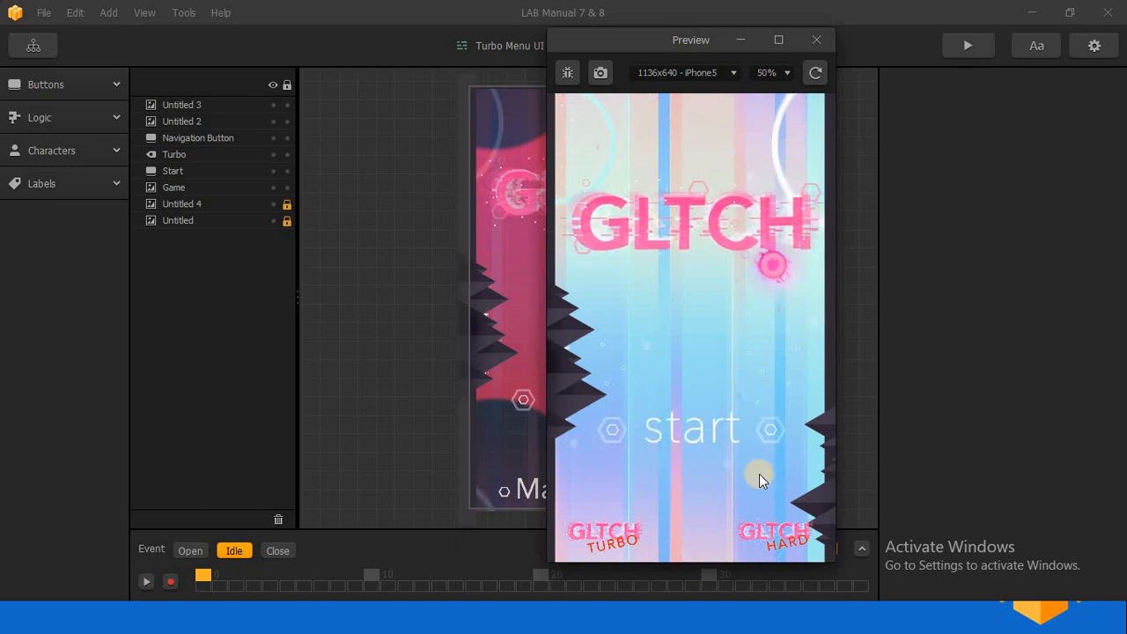
{"action": "left_click", "coordinate": [586, 537]}
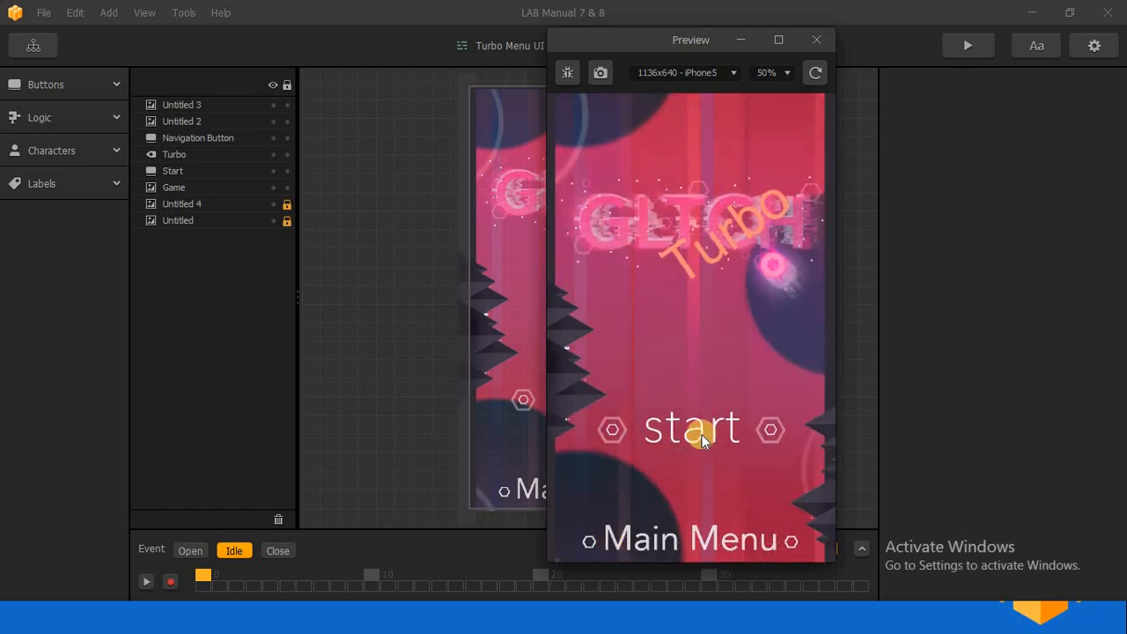
{"action": "left_click", "coordinate": [706, 428]}
{"action": "left_click", "coordinate": [706, 427]}
{"action": "left_click", "coordinate": [705, 427]}
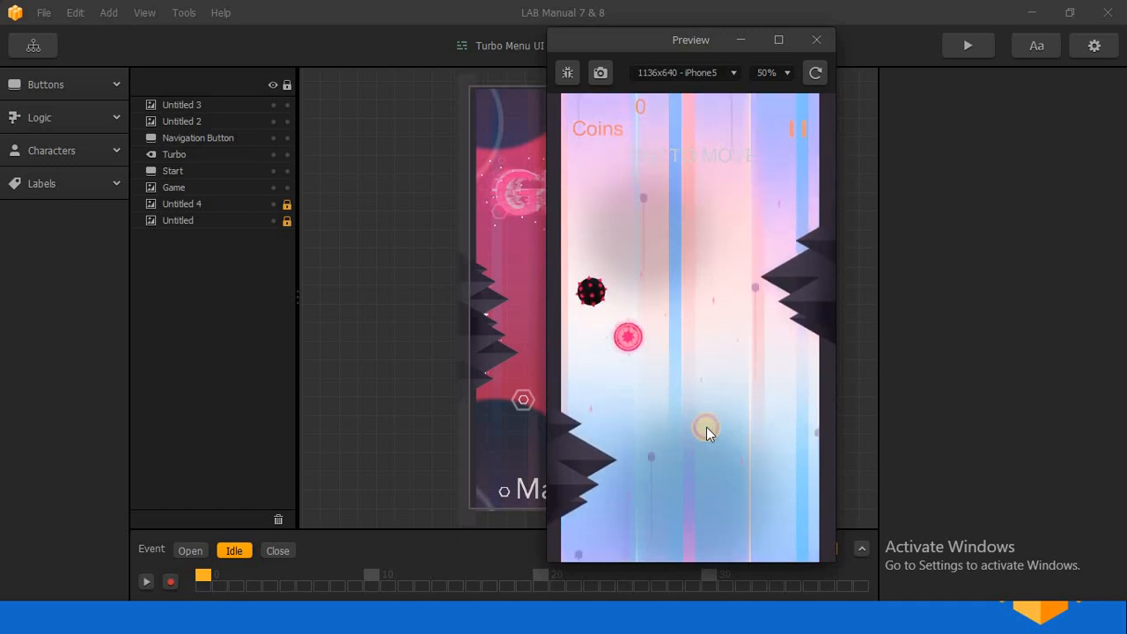
{"action": "left_click", "coordinate": [706, 427]}
{"action": "left_click", "coordinate": [705, 426]}
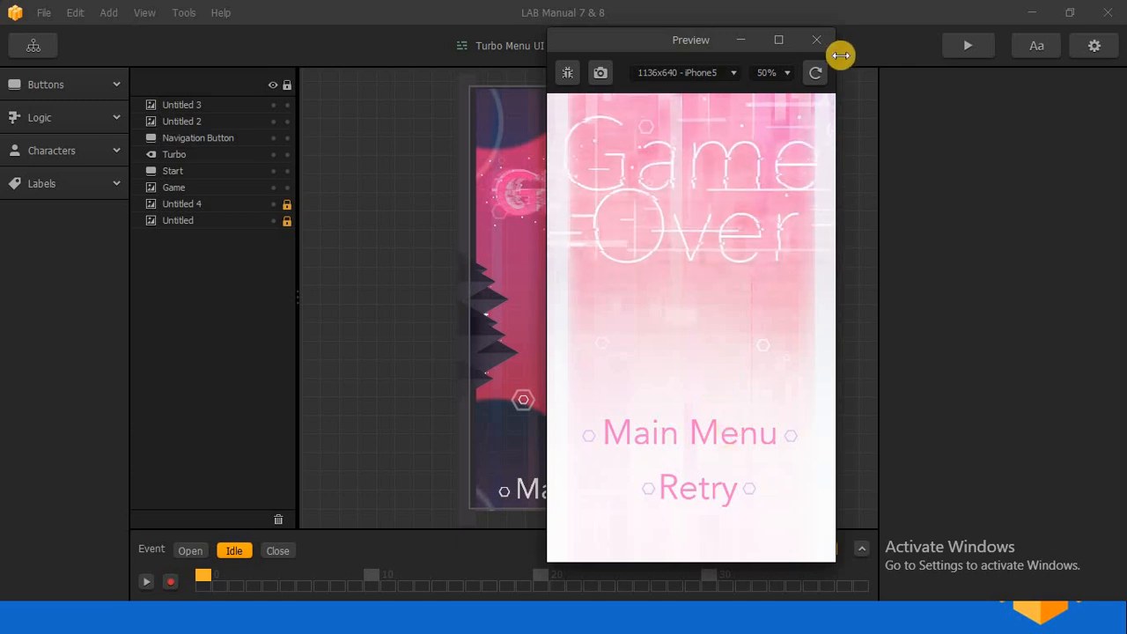
Return to the previewed game's main menu, revisit the Turbo menu and close the preview.
{"action": "left_click", "coordinate": [744, 432]}
{"action": "left_click", "coordinate": [606, 531]}
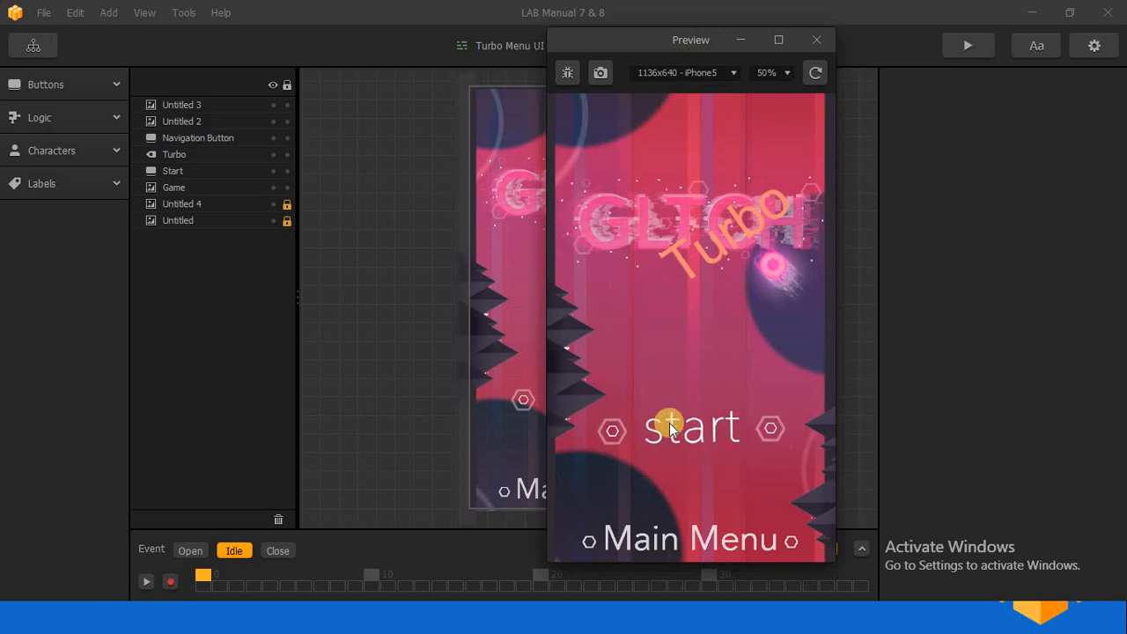
{"action": "left_click", "coordinate": [882, 104]}
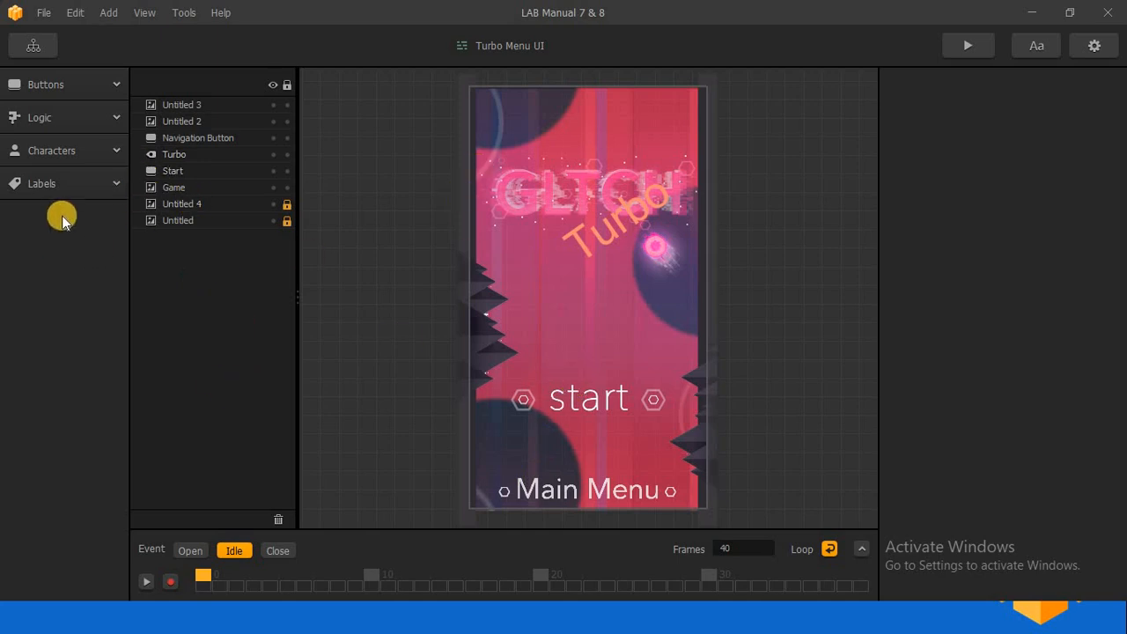
Add a coin tracker label between the title and the start button, at about 329, 489.
{"action": "left_click", "coordinate": [84, 176]}
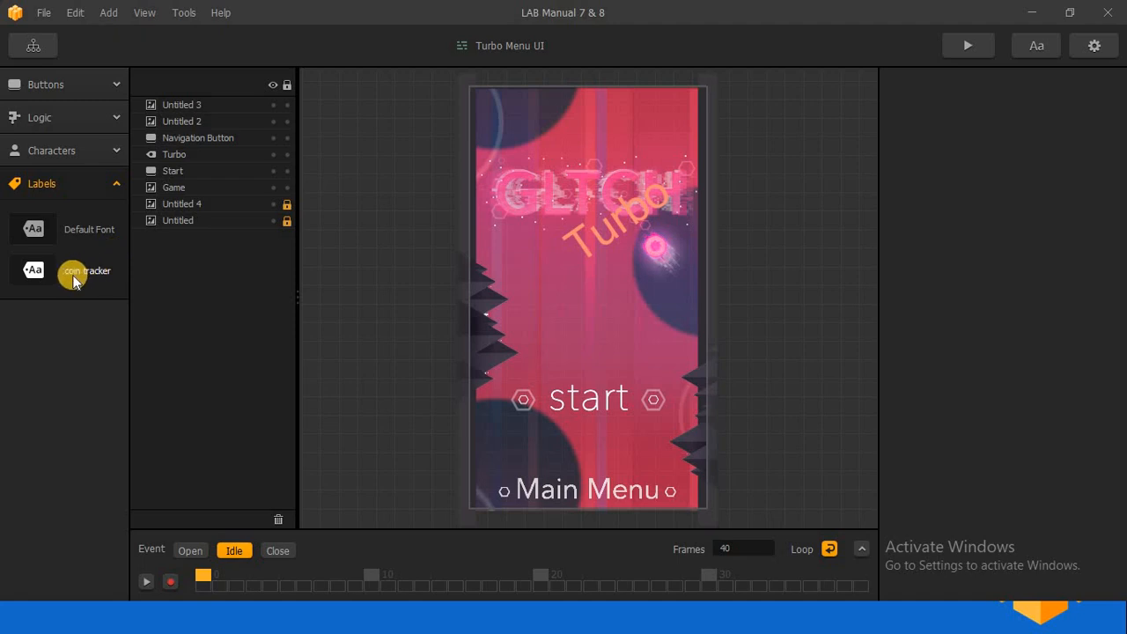
{"action": "left_click_drag", "start_coordinate": [62, 274], "coordinate": [523, 311]}
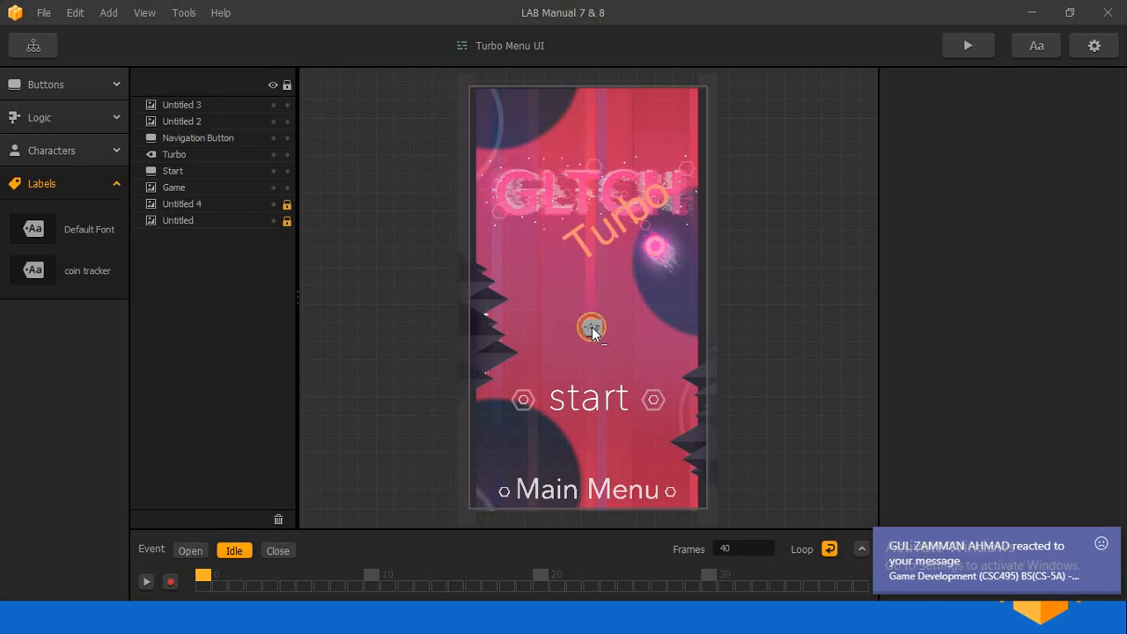
{"action": "left_click_drag", "start_coordinate": [591, 327], "coordinate": [591, 327]}
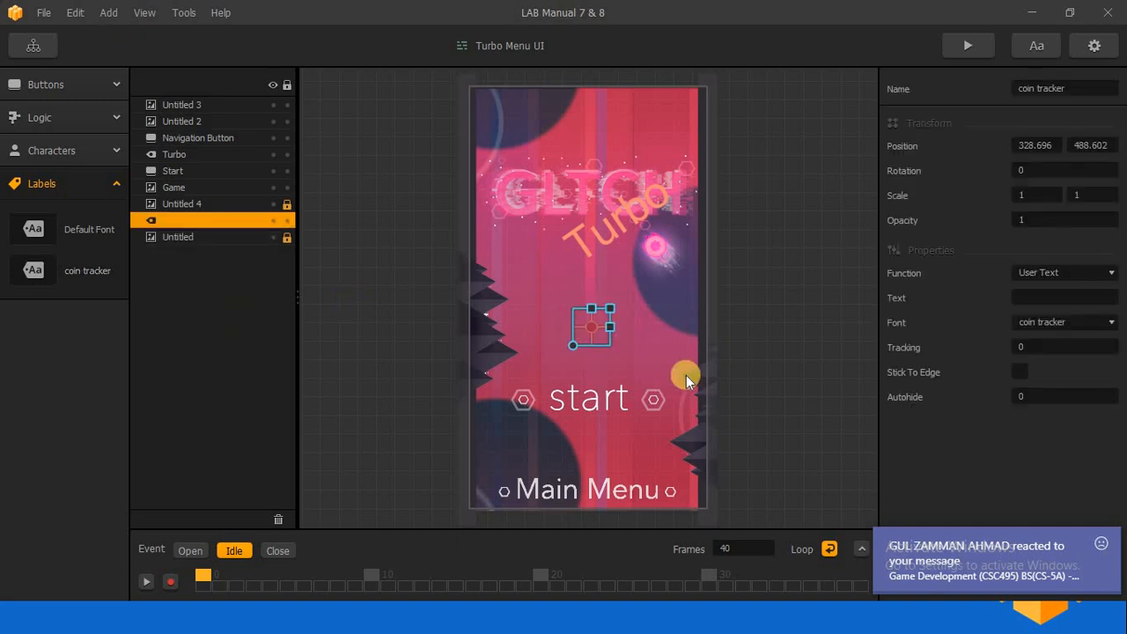
Set the coin tracker label's function to Score for all worlds, with score type Coins.
{"action": "left_click", "coordinate": [1041, 272]}
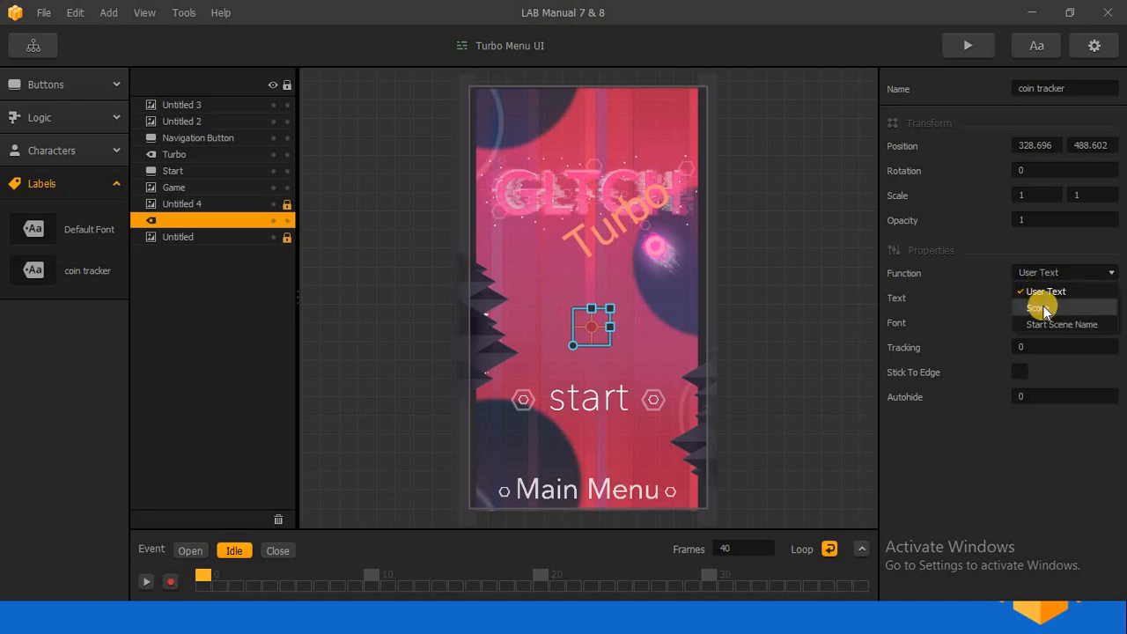
{"action": "left_click", "coordinate": [1043, 307]}
{"action": "left_click", "coordinate": [1039, 301]}
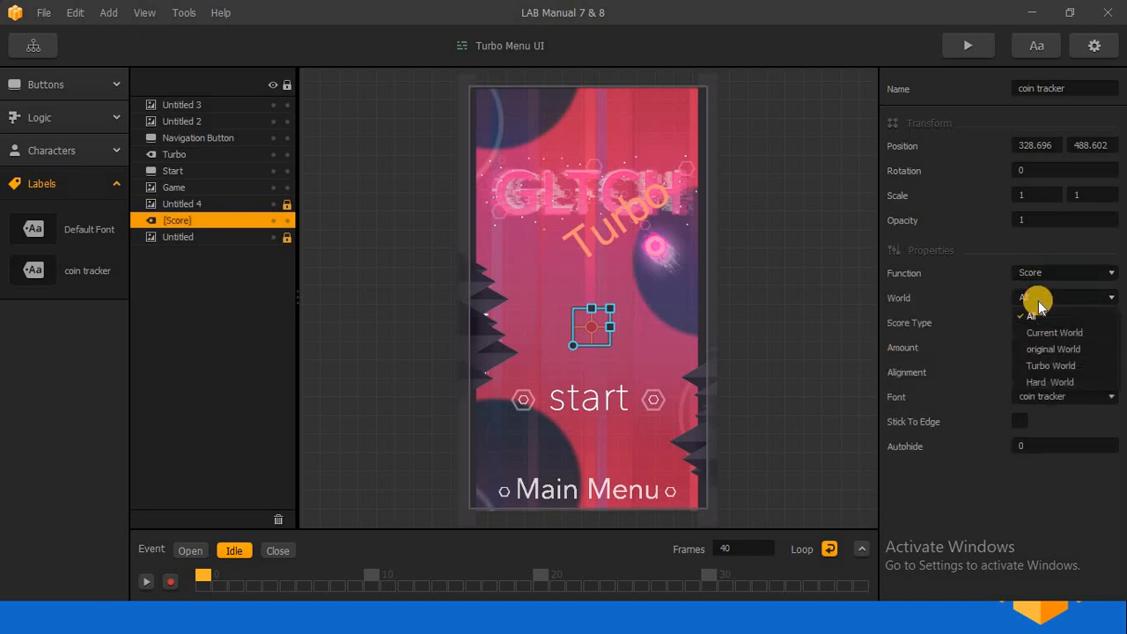
{"action": "left_click", "coordinate": [1039, 308]}
{"action": "left_click", "coordinate": [1039, 321]}
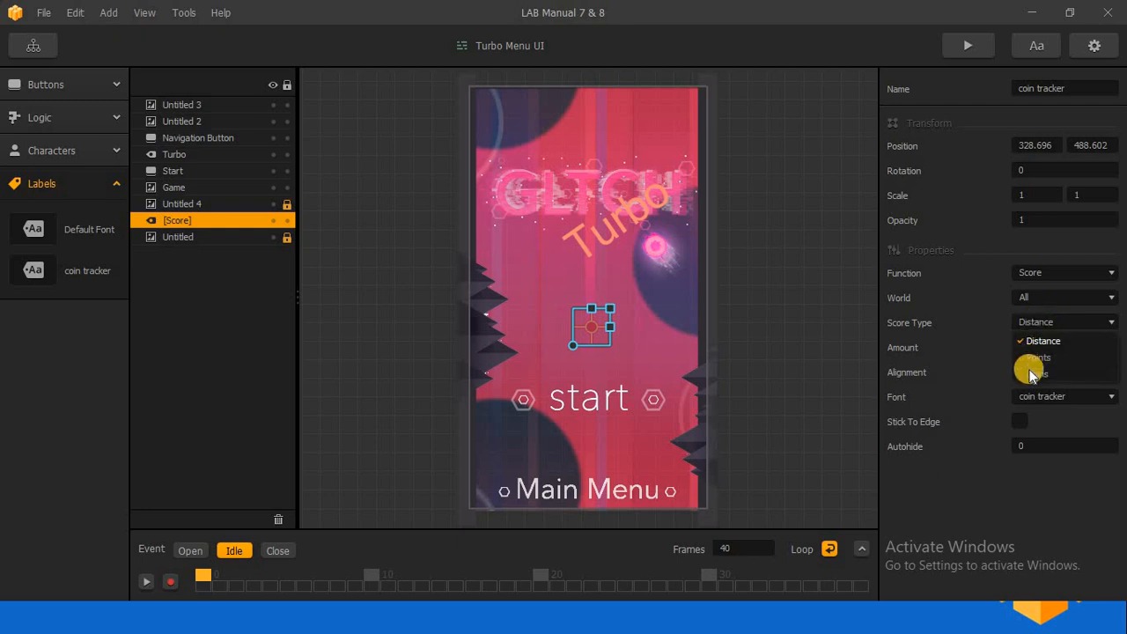
{"action": "left_click", "coordinate": [1034, 374]}
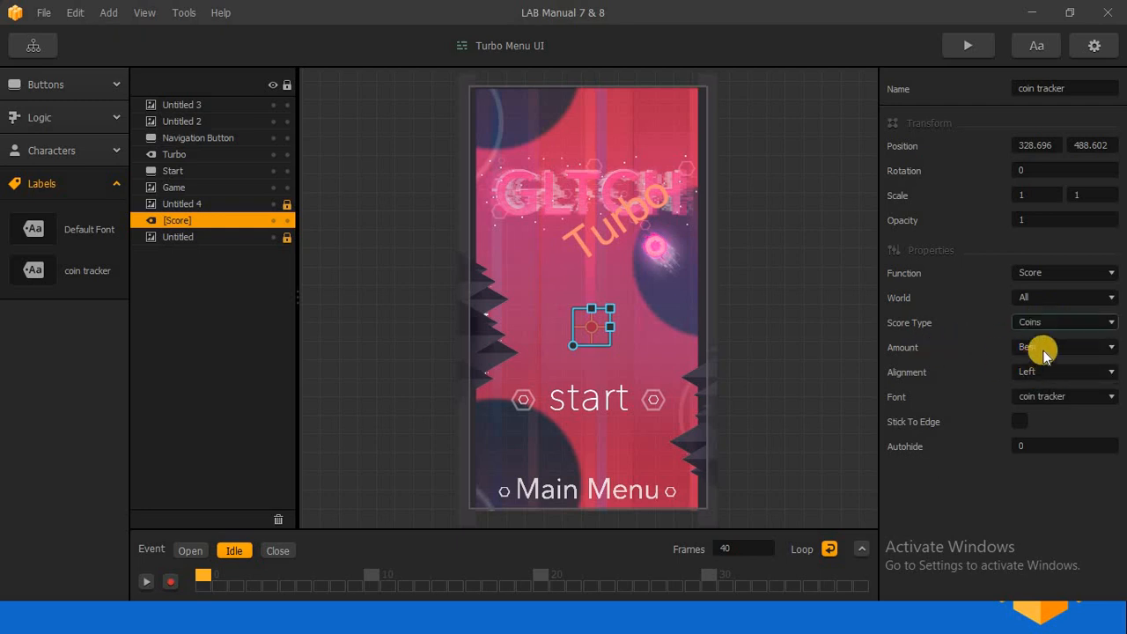
Set the coin score label's amount to Total and its alignment to Center.
{"action": "left_click", "coordinate": [1041, 350]}
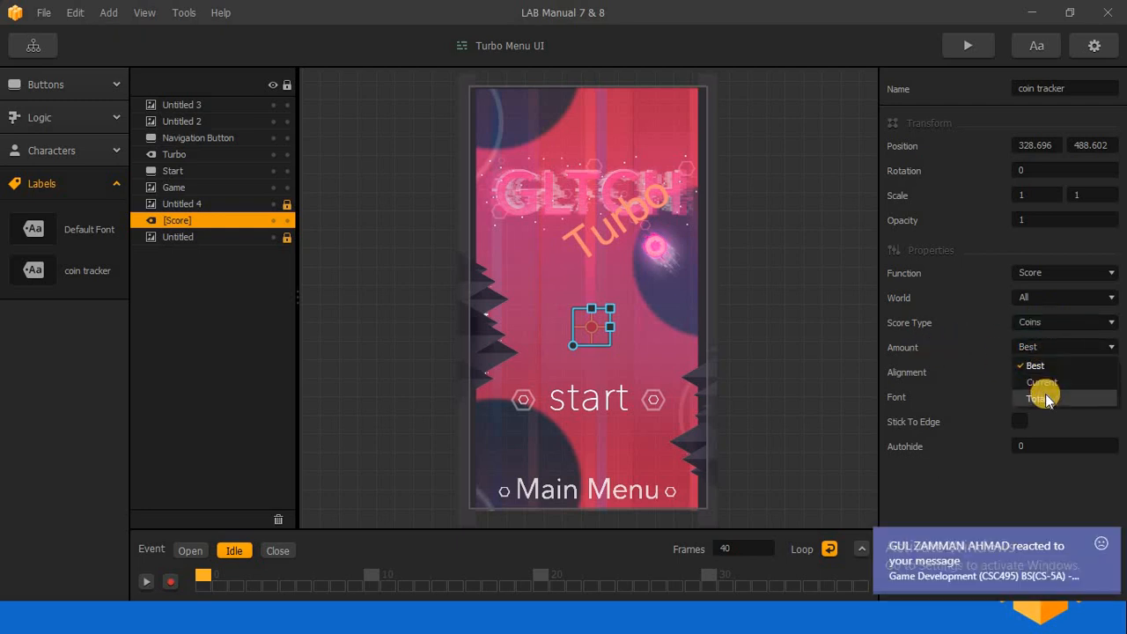
{"action": "left_click", "coordinate": [1039, 398]}
{"action": "left_click", "coordinate": [1041, 373]}
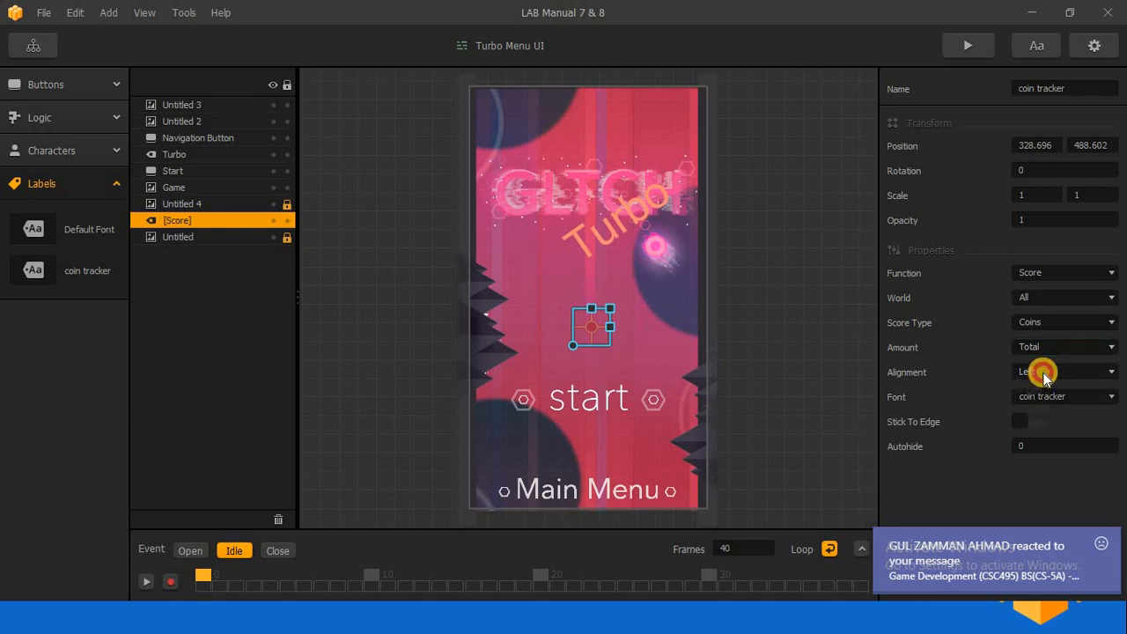
{"action": "left_click", "coordinate": [1055, 407]}
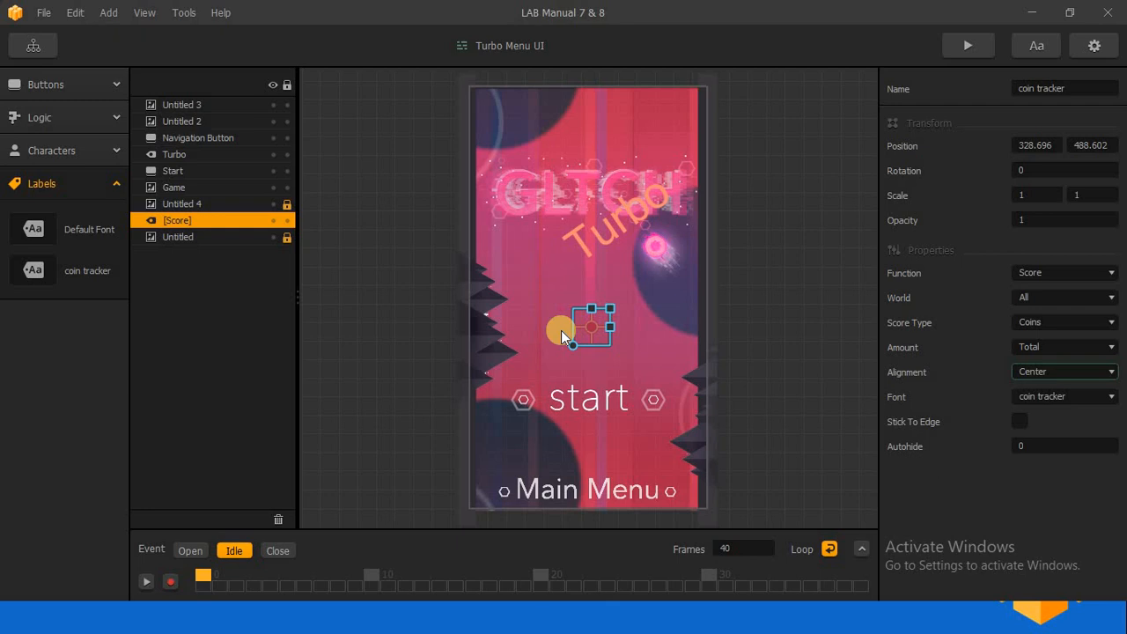
Replace the Start button with a Lock Button placed above Main Menu, at about 326, 273.
{"action": "left_click", "coordinate": [172, 172]}
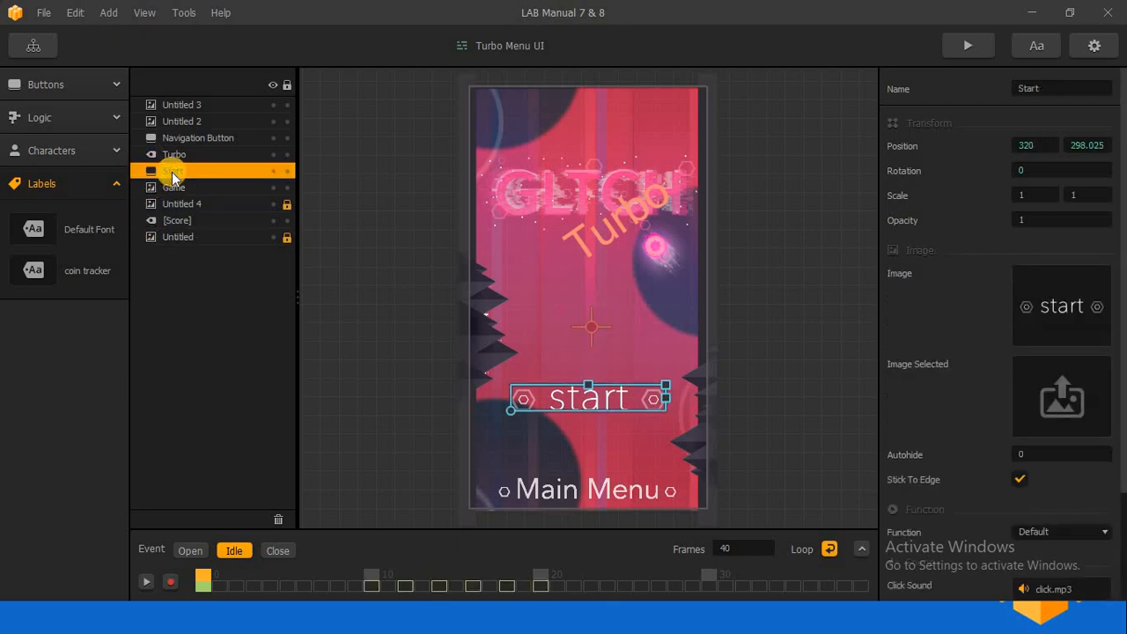
{"action": "key", "text": "Delete"}
{"action": "left_click", "coordinate": [68, 84]}
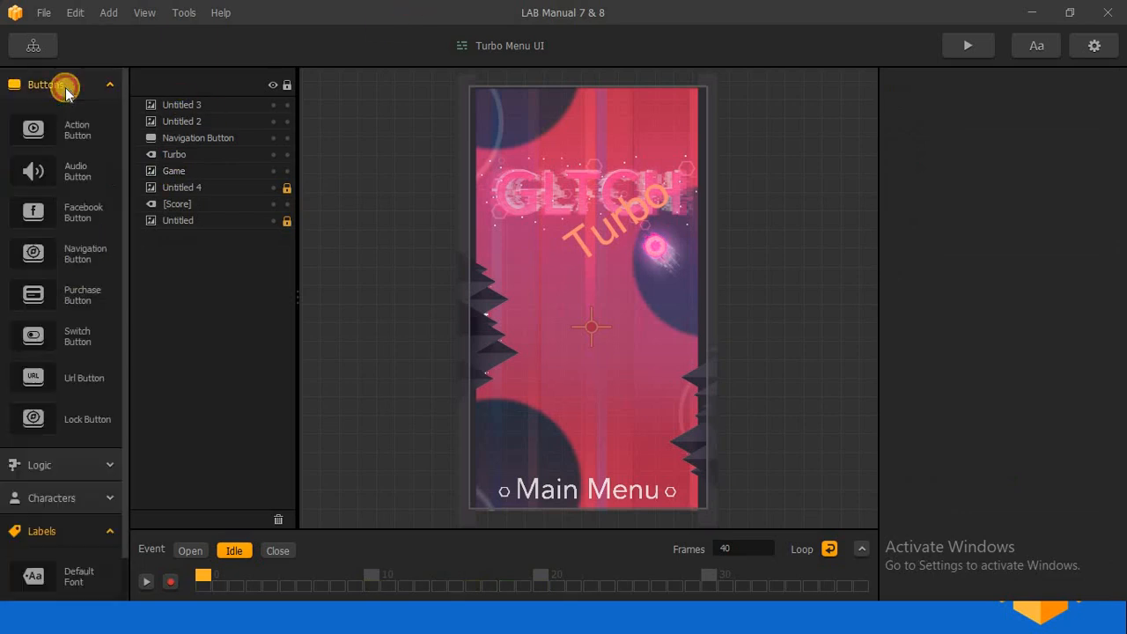
{"action": "left_click_drag", "start_coordinate": [46, 419], "coordinate": [593, 414]}
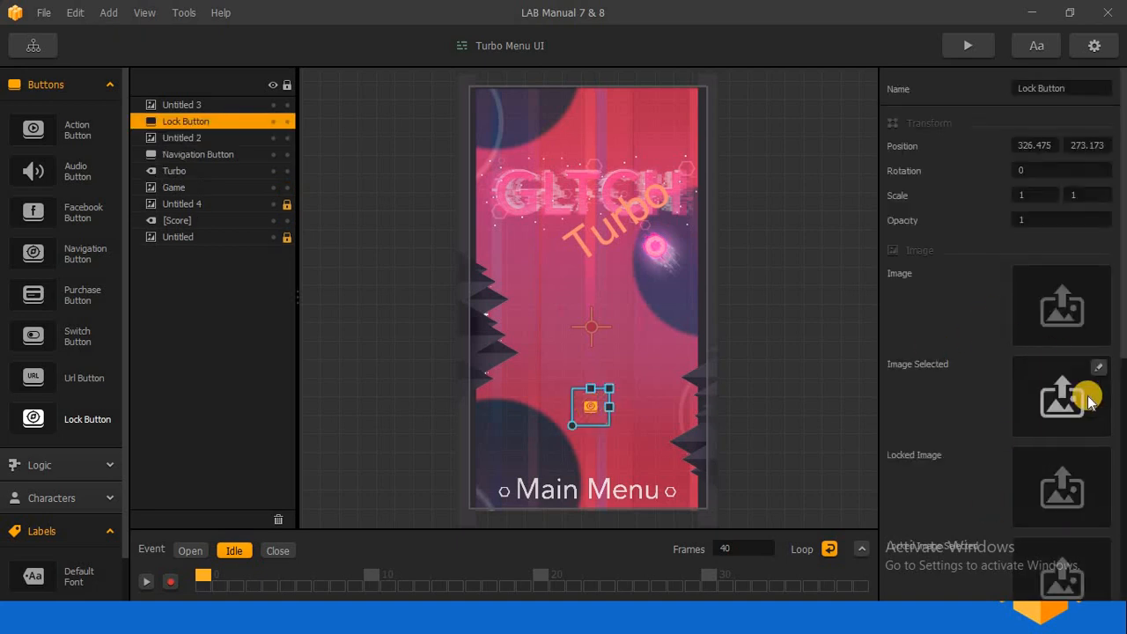
Switch to the TURBO UI folder in File Explorer and assign Start.png as the Lock Button's image.
{"action": "key", "text": "alt+Tab"}
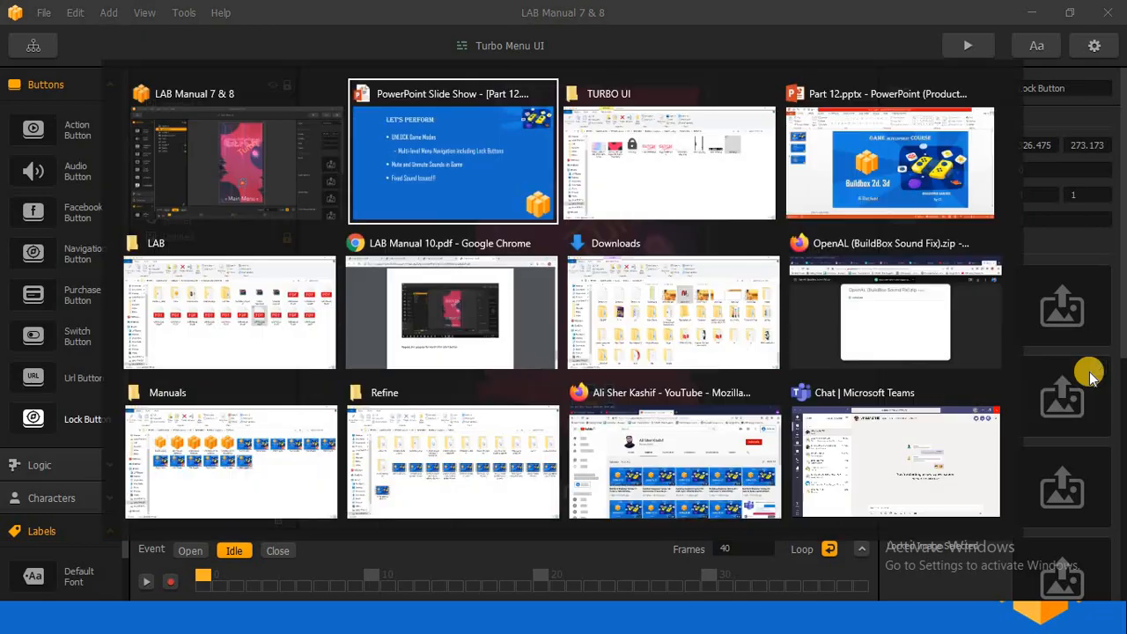
{"action": "key", "text": "Escape"}
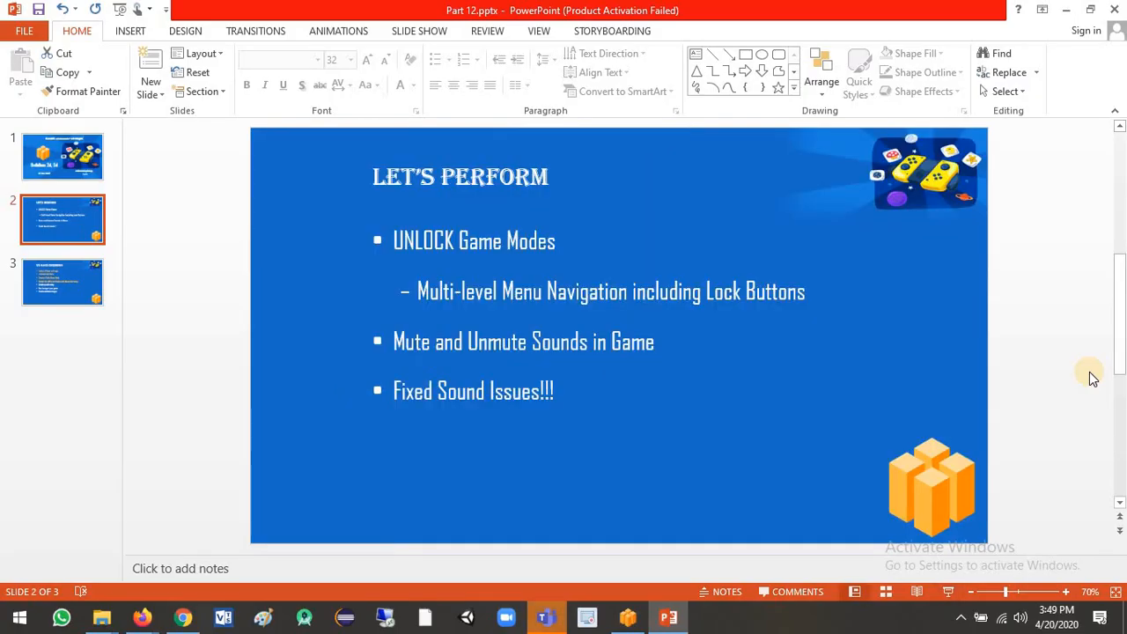
{"action": "key", "text": "alt+Tab"}
{"action": "key", "text": "Tab"}
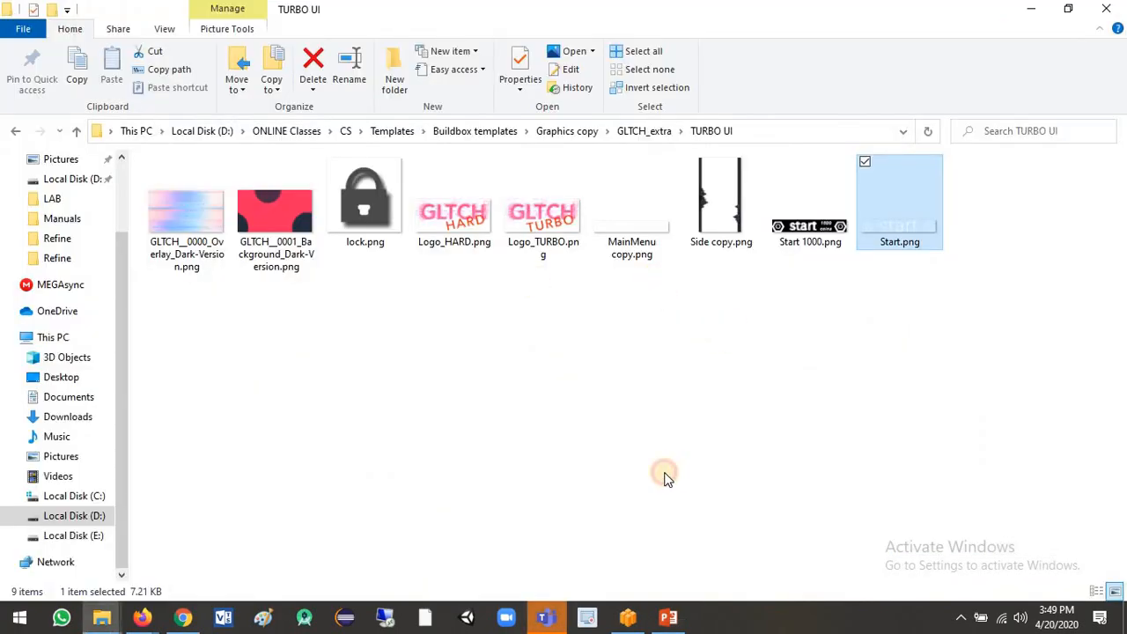
{"action": "left_click", "coordinate": [664, 388]}
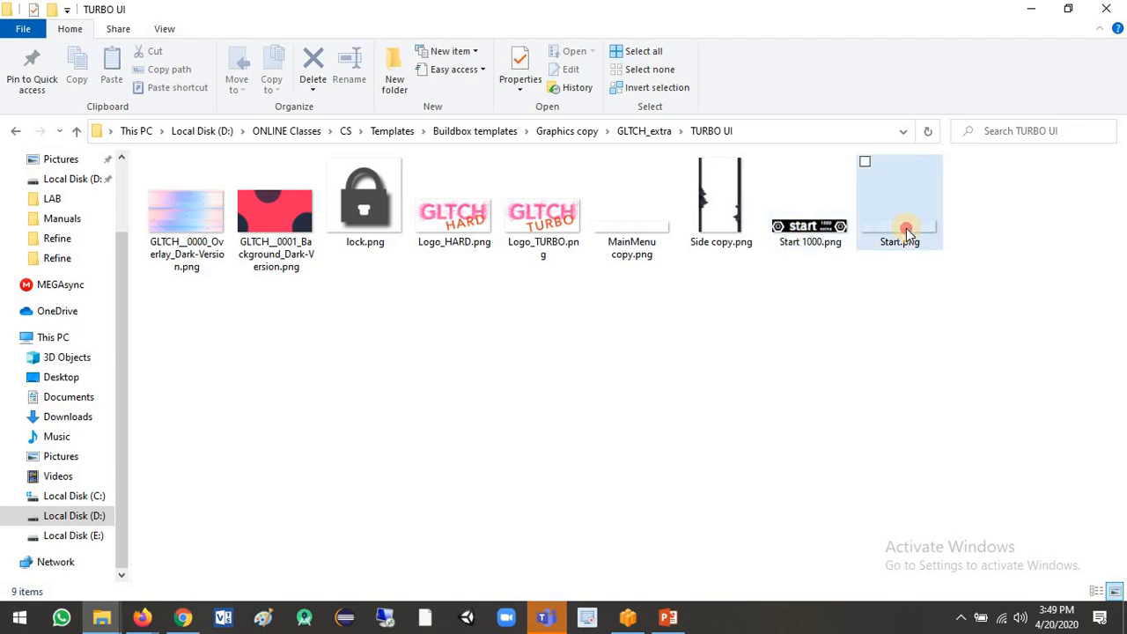
{"action": "left_click_drag", "start_coordinate": [900, 232], "coordinate": [1061, 312]}
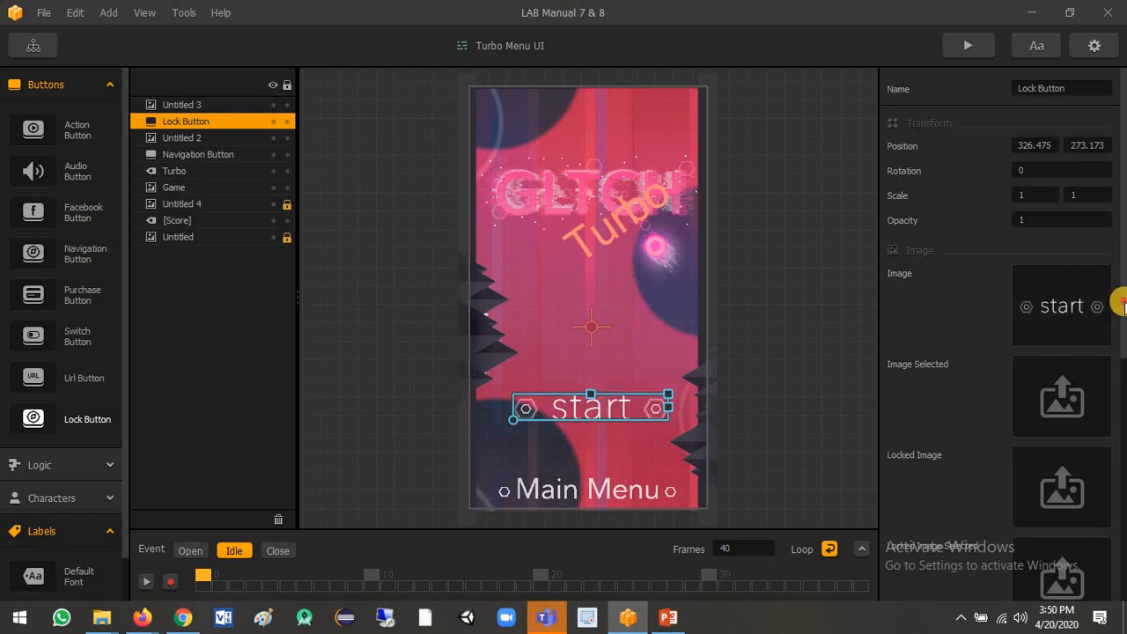
Try to assign Start.png from the TURBO UI folder as the Lock Button's locked image.
{"action": "scroll", "coordinate": [1118, 344], "scroll_direction": "down", "scroll_amount": 4}
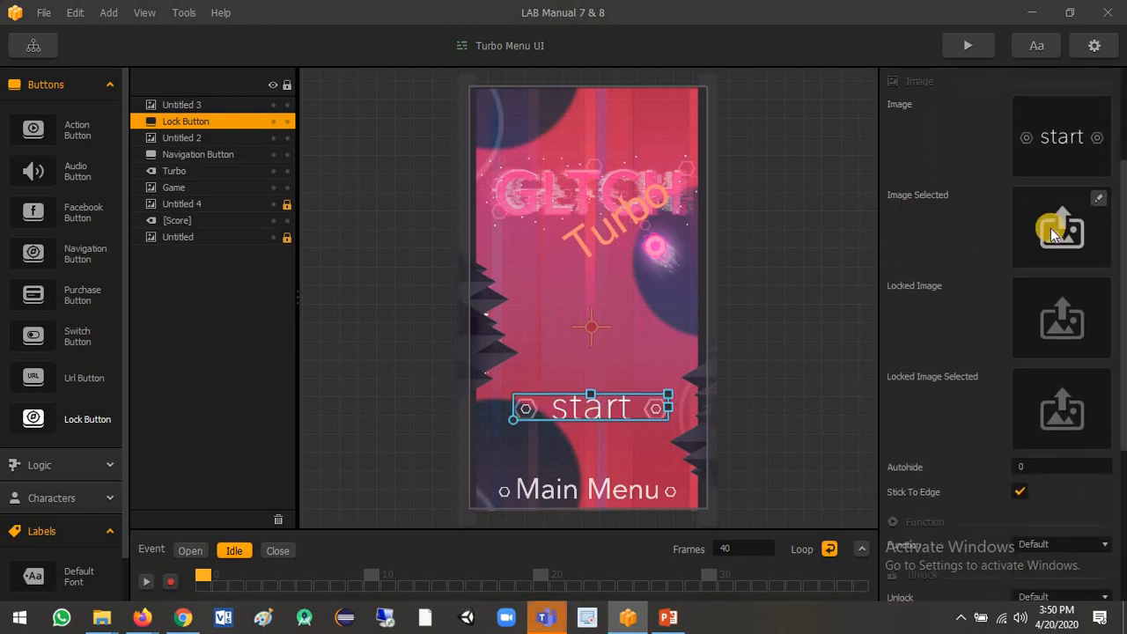
{"action": "scroll", "coordinate": [1118, 286], "scroll_direction": "down", "scroll_amount": 1}
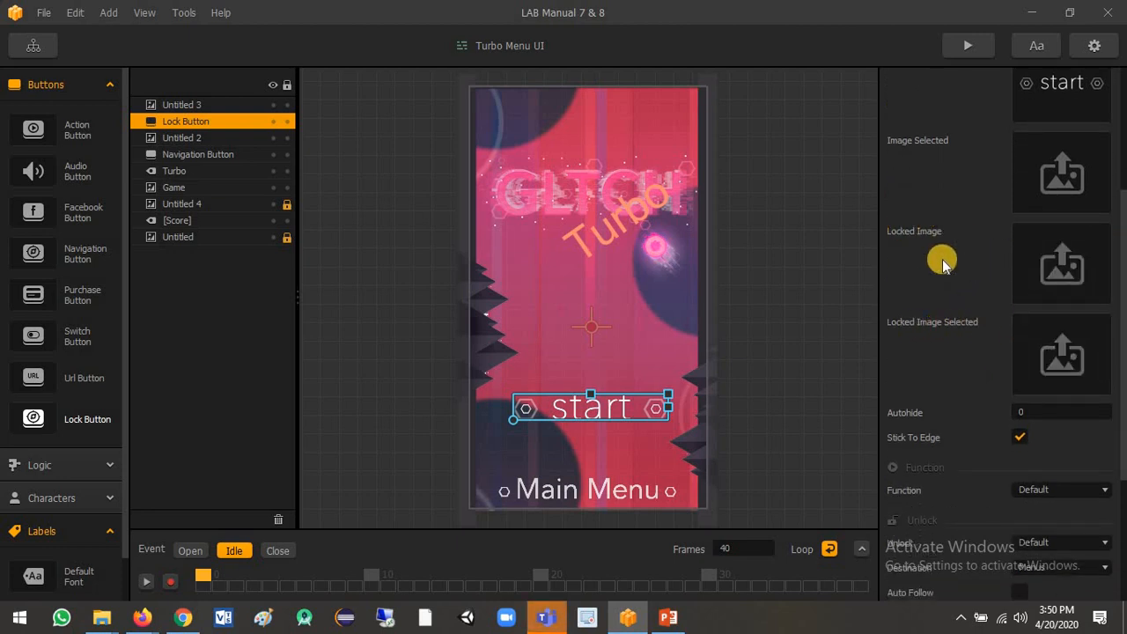
{"action": "key", "text": "alt+Tab"}
{"action": "left_click", "coordinate": [807, 342]}
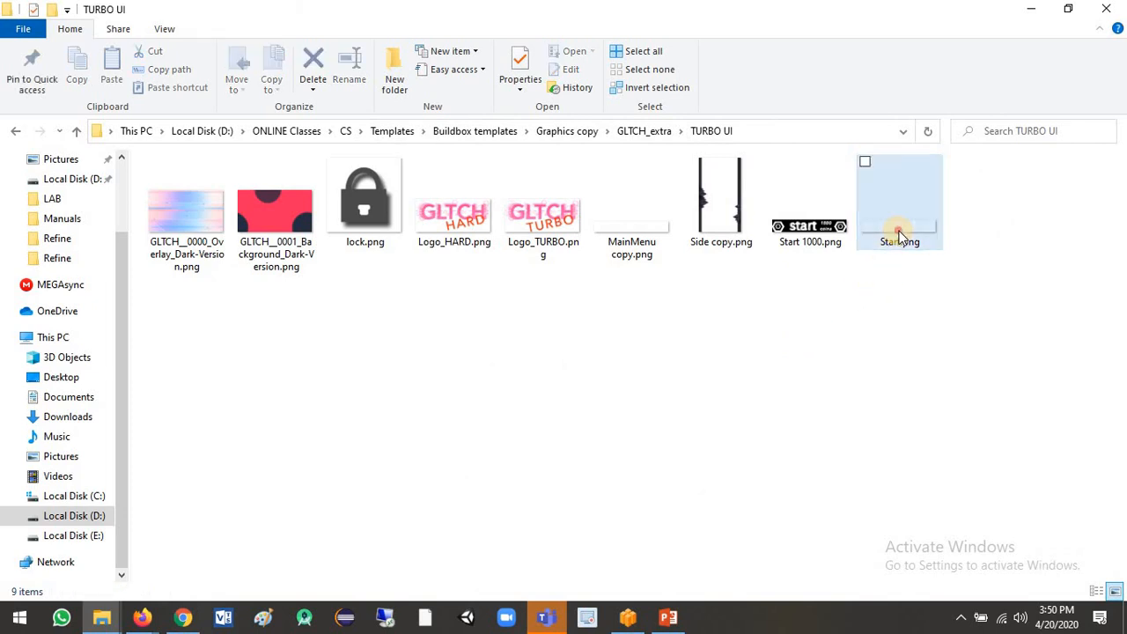
{"action": "left_click_drag", "start_coordinate": [897, 236], "coordinate": [1081, 279]}
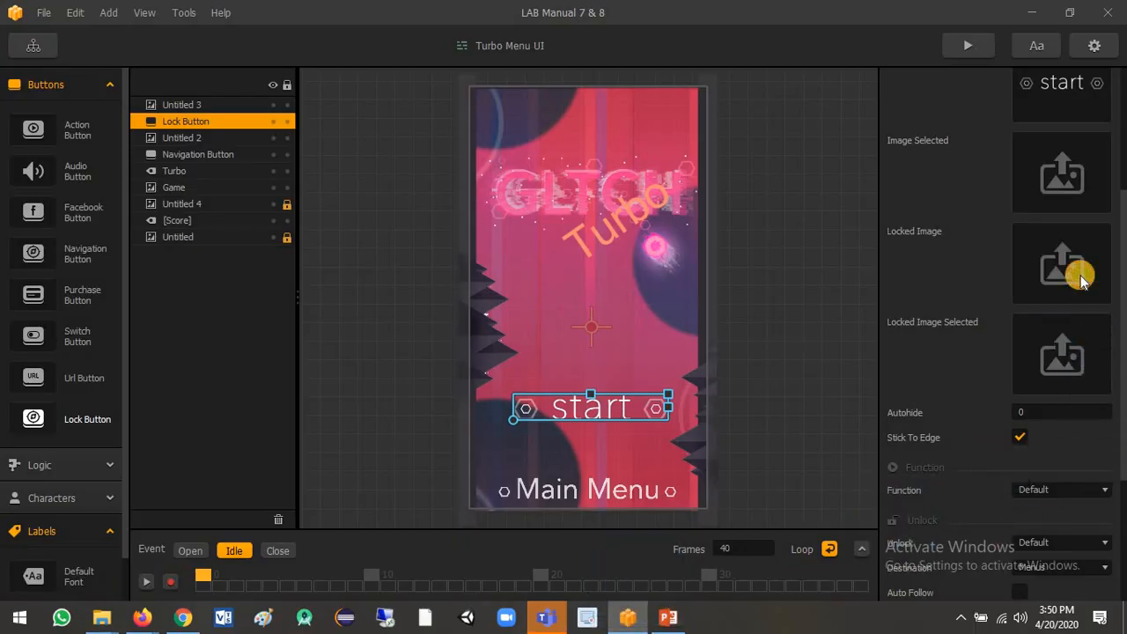
Assign Start 1000.png from the TURBO UI folder as the Lock Button's locked image selected.
{"action": "key", "text": "alt+Tab"}
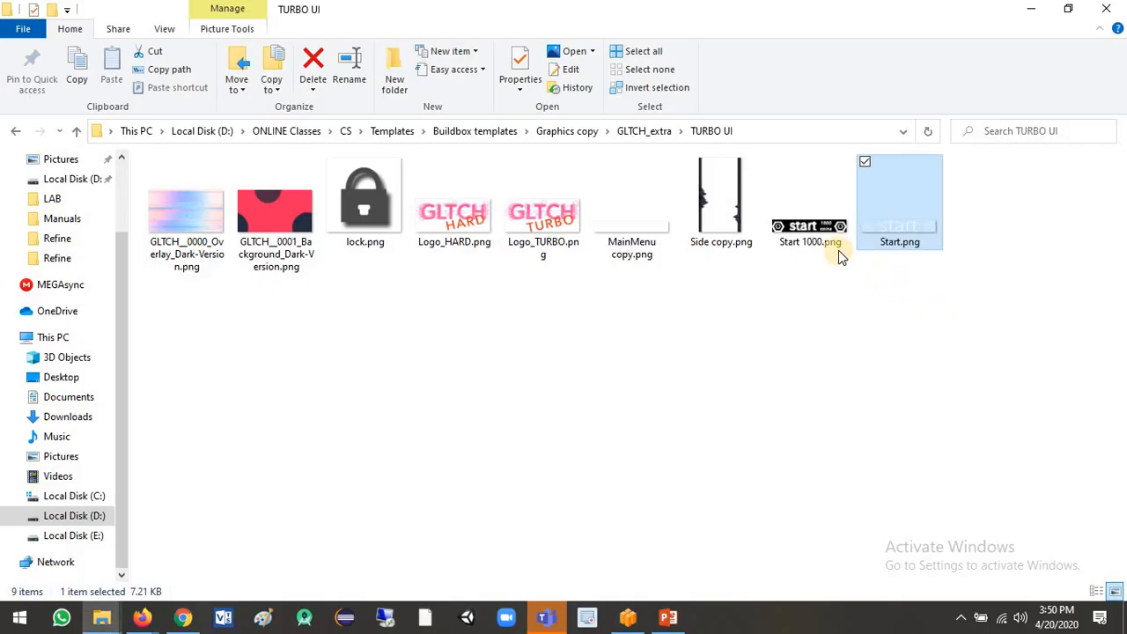
{"action": "left_click", "coordinate": [825, 335]}
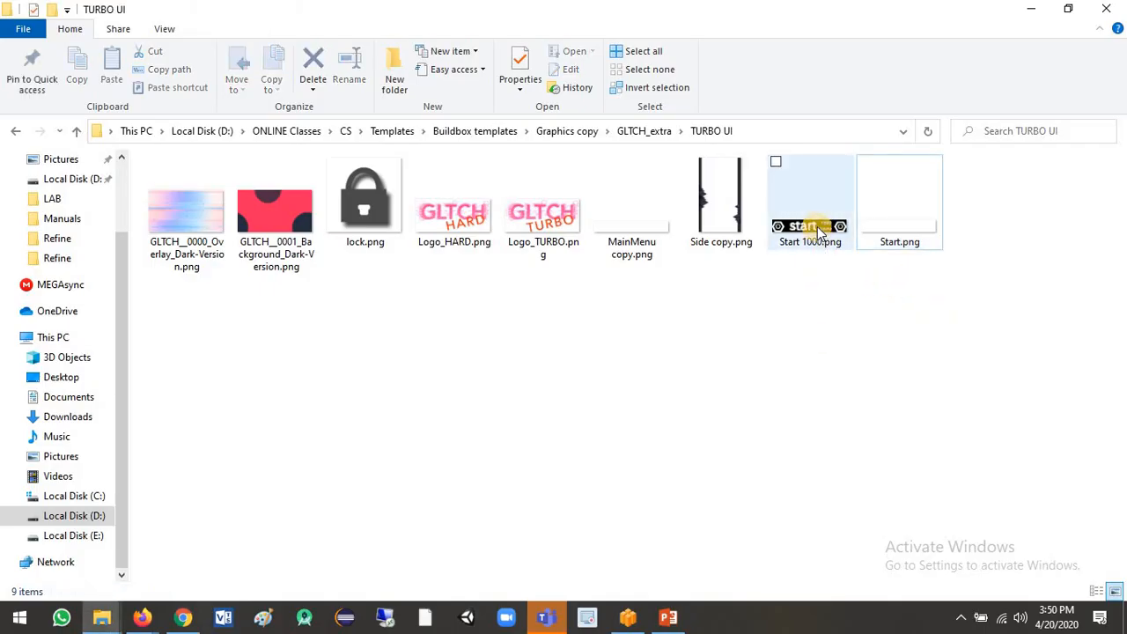
{"action": "left_click_drag", "start_coordinate": [804, 236], "coordinate": [1070, 376]}
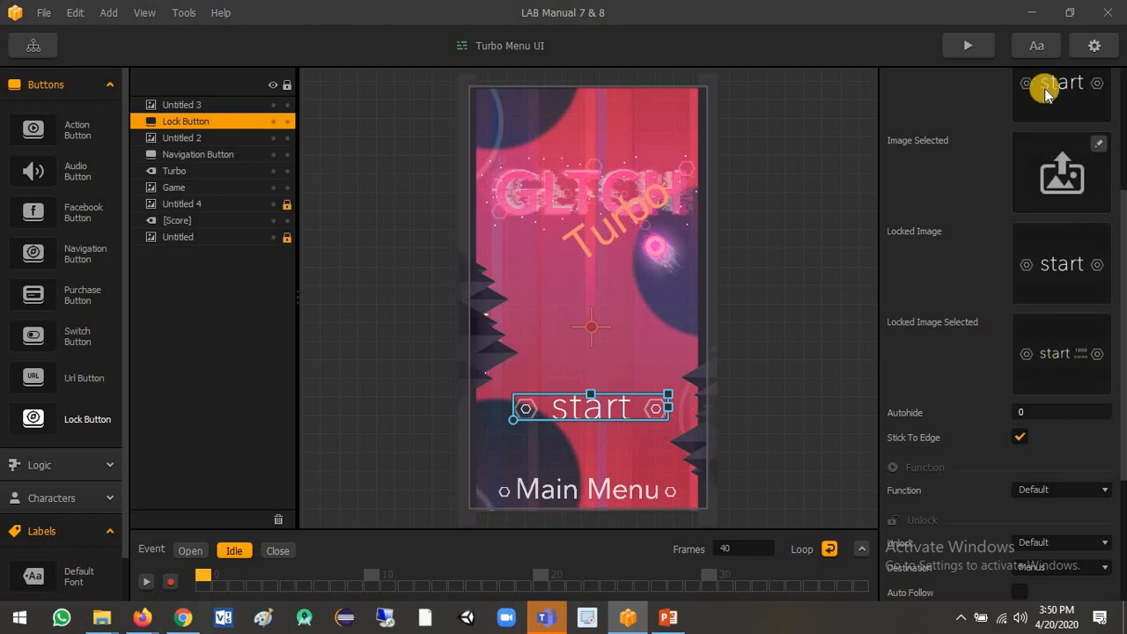
Set the Lock Button's unlock method to In Game Currency with a price of 5.
{"action": "left_click_drag", "start_coordinate": [1120, 204], "coordinate": [1121, 343]}
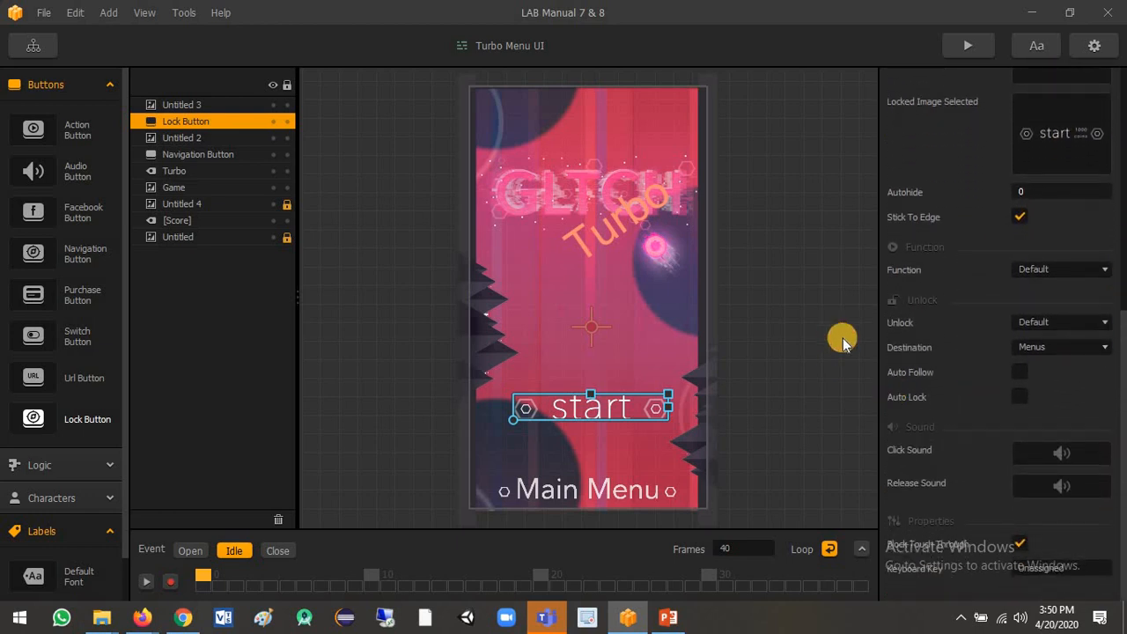
{"action": "left_click", "coordinate": [1029, 322]}
{"action": "left_click", "coordinate": [1045, 357]}
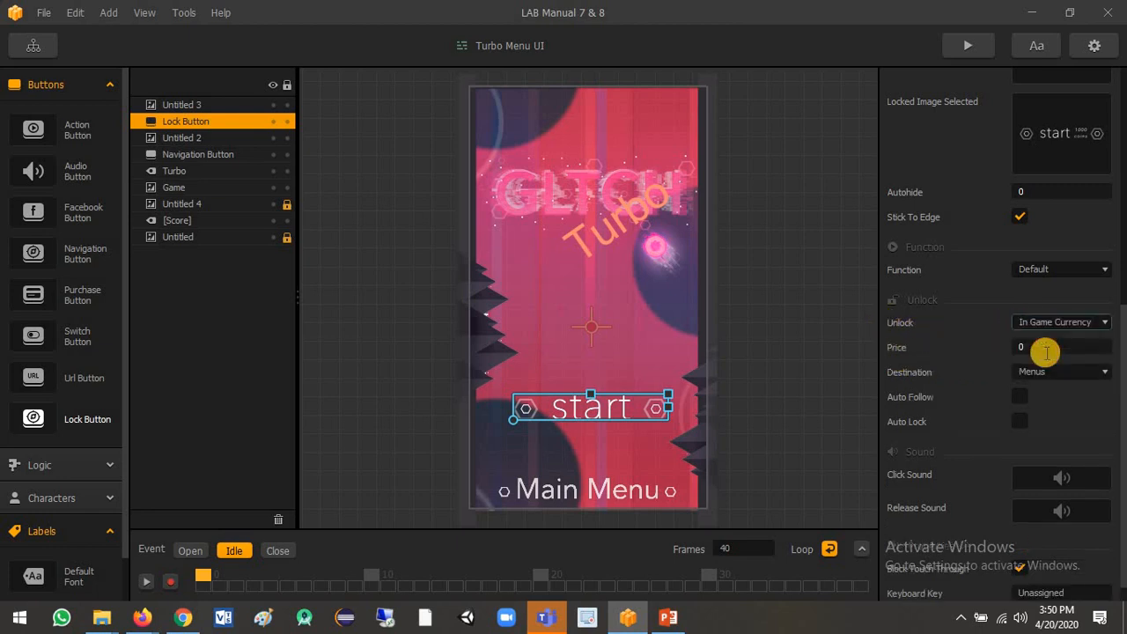
{"action": "left_click", "coordinate": [995, 354]}
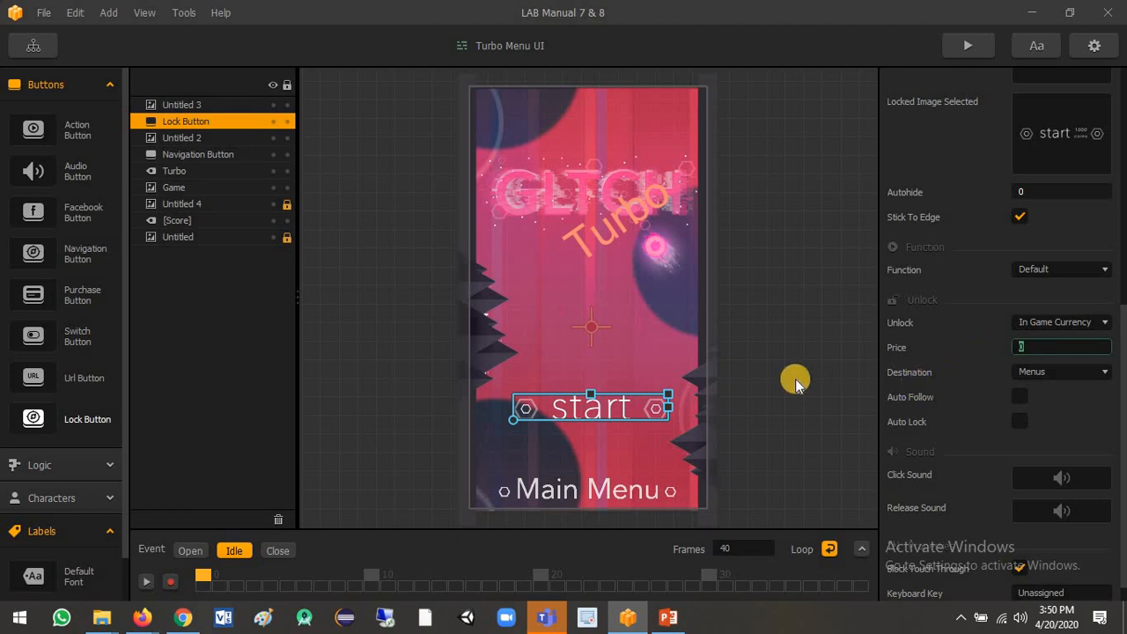
{"action": "mouse_move", "coordinate": [1082, 148]}
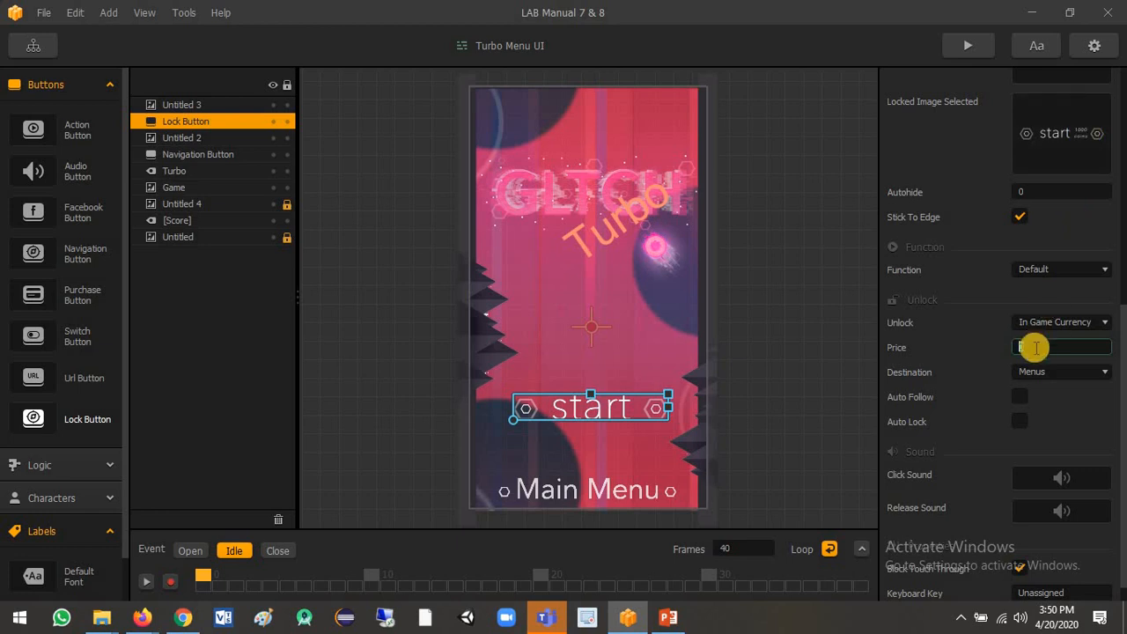
{"action": "left_click", "coordinate": [980, 350]}
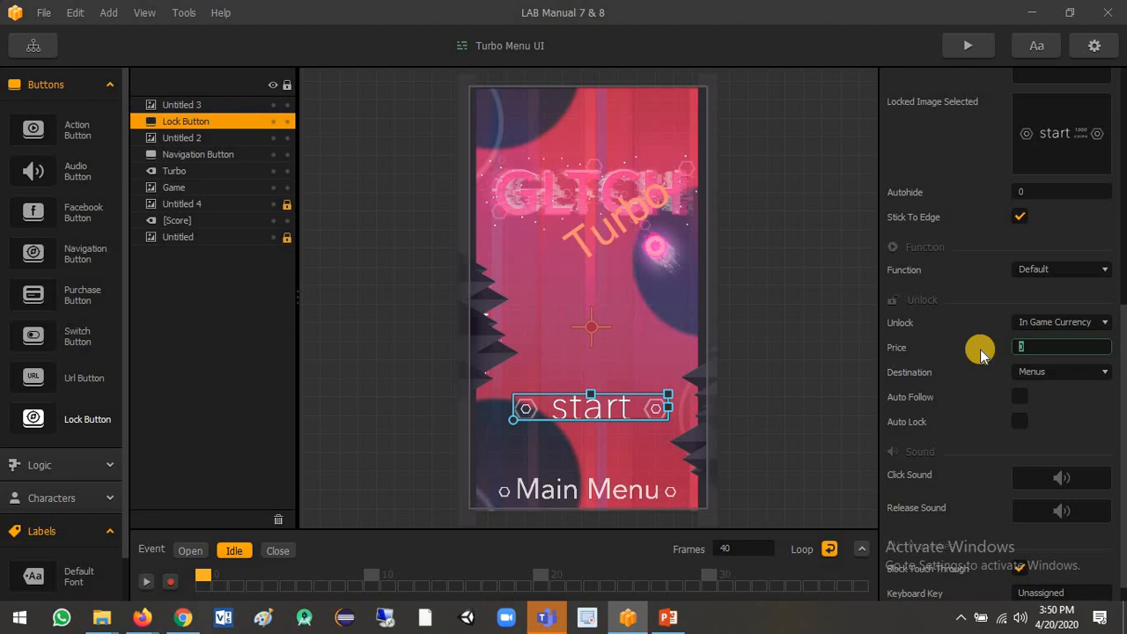
{"action": "type", "text": "5"}
Assign click.mp3 as the Lock Button's click sound.
{"action": "scroll", "coordinate": [1113, 317], "scroll_direction": "down", "scroll_amount": 1}
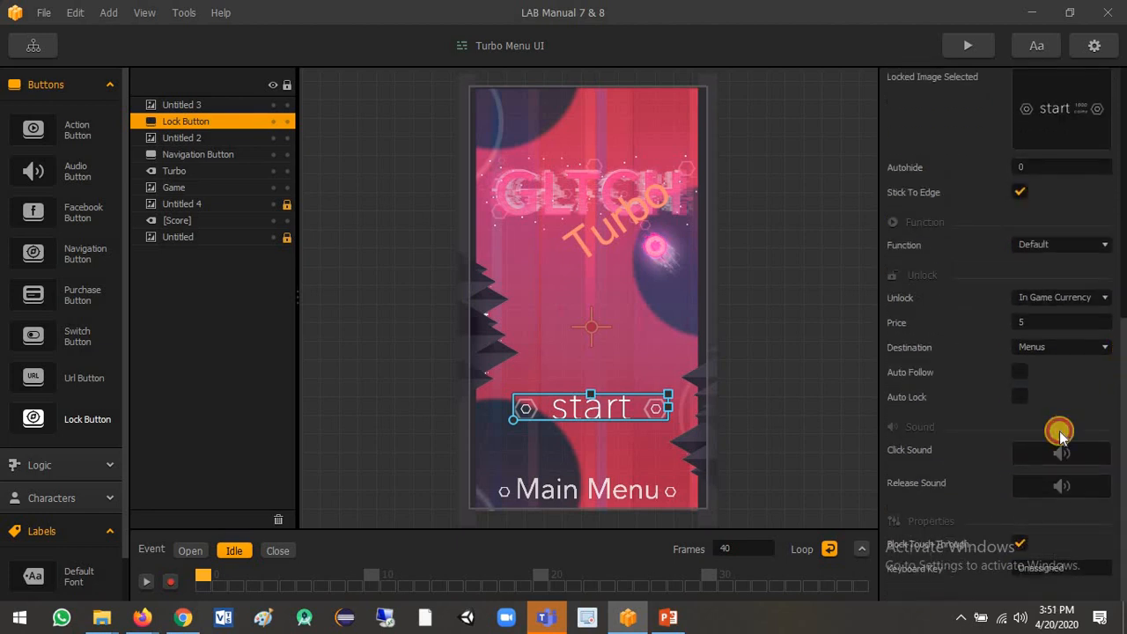
{"action": "left_click", "coordinate": [1104, 453]}
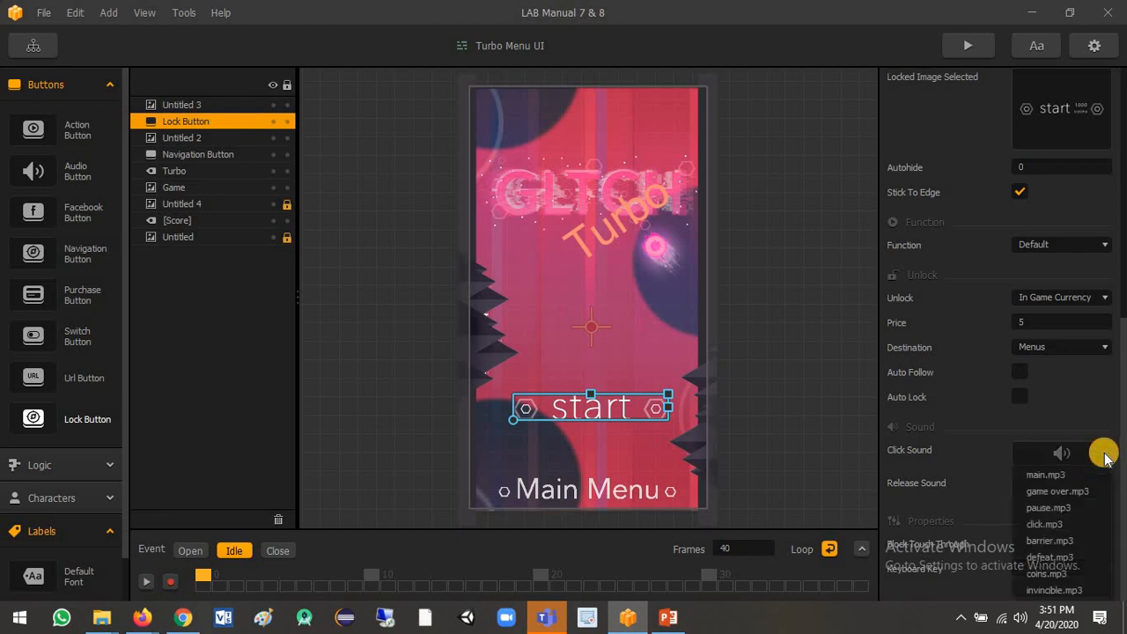
{"action": "left_click", "coordinate": [1048, 523]}
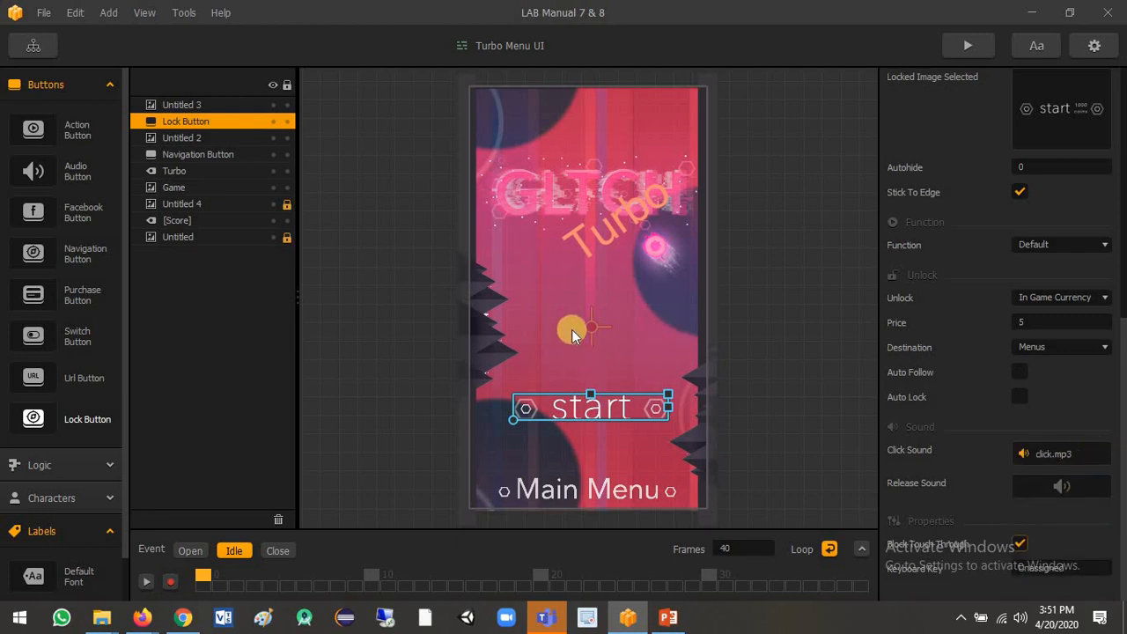
Preview the game, try the locked Start button on the Turbo menu, and return to the main menu.
{"action": "left_click", "coordinate": [953, 44]}
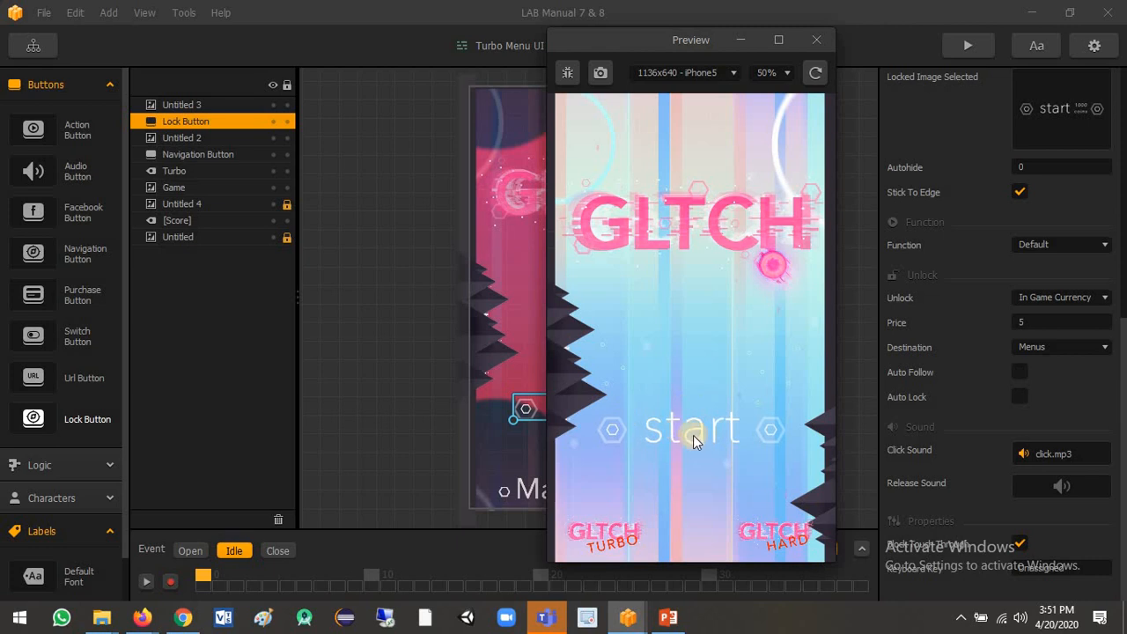
{"action": "left_click", "coordinate": [622, 537]}
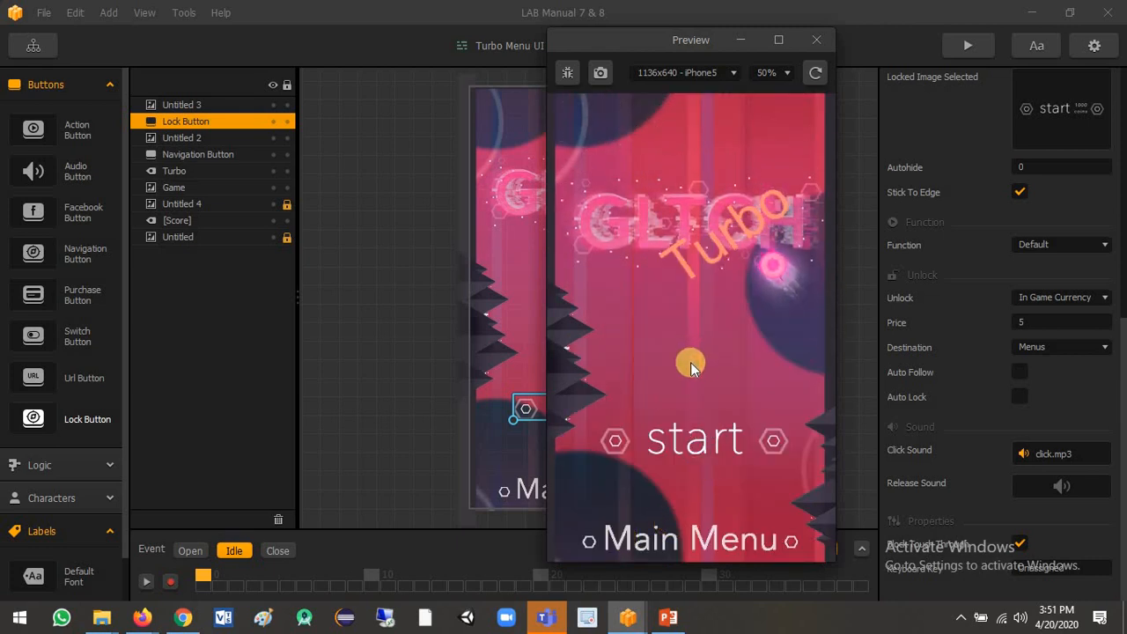
{"action": "left_click", "coordinate": [704, 439]}
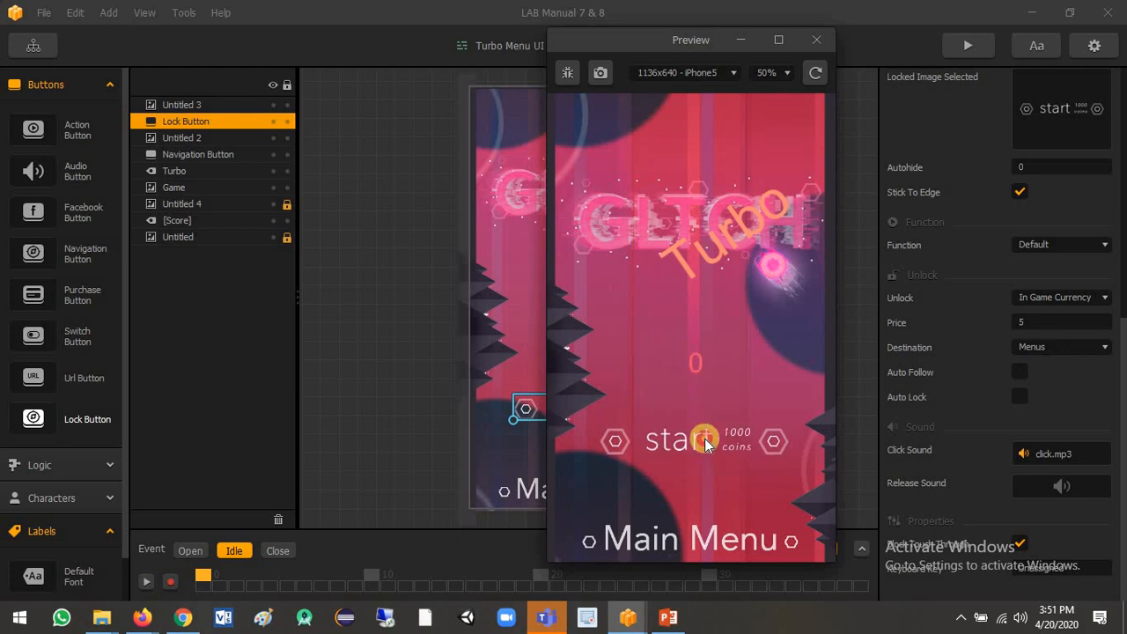
{"action": "left_click", "coordinate": [725, 442]}
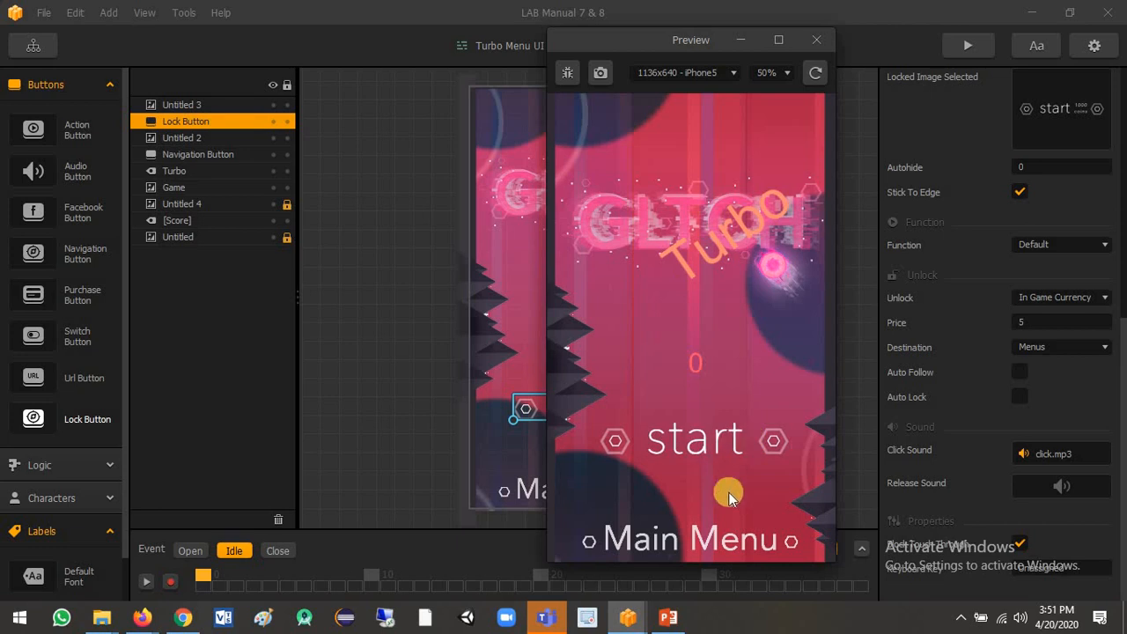
{"action": "left_click", "coordinate": [724, 539]}
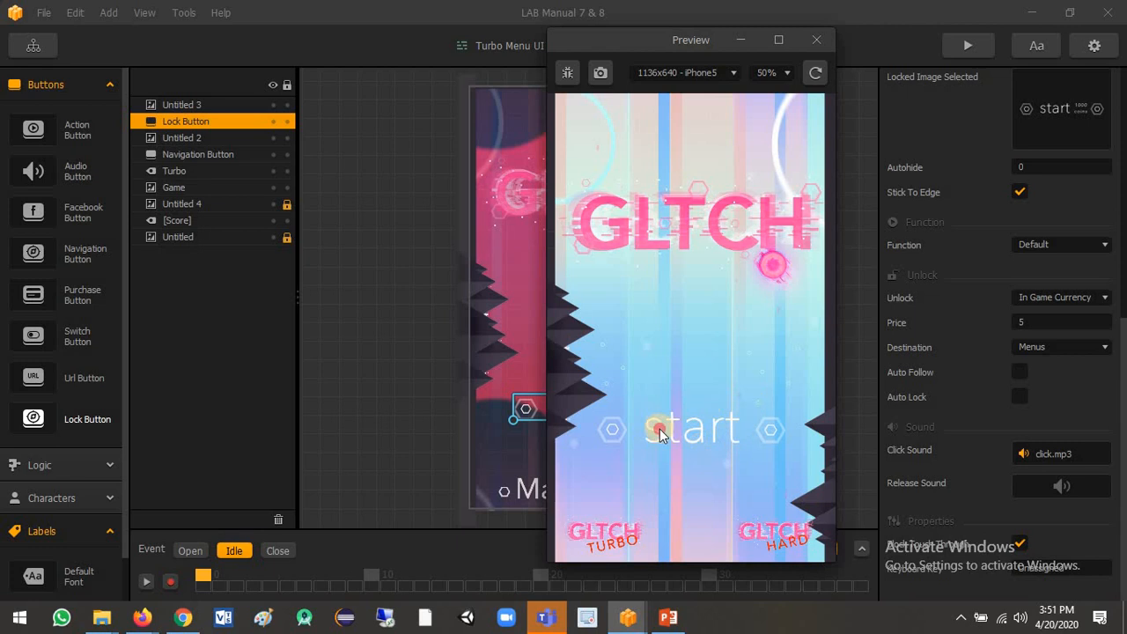
Play a round of the original game in the preview to test coin collection, then go back to the main menu.
{"action": "left_click", "coordinate": [660, 431]}
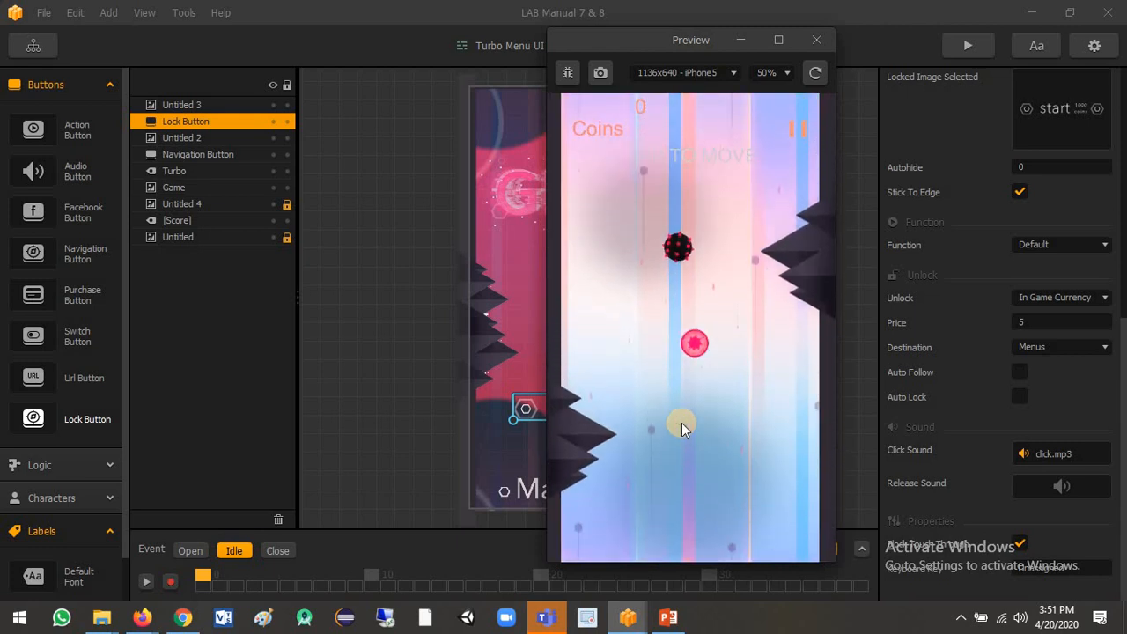
{"action": "left_click", "coordinate": [681, 423]}
{"action": "left_click", "coordinate": [681, 422]}
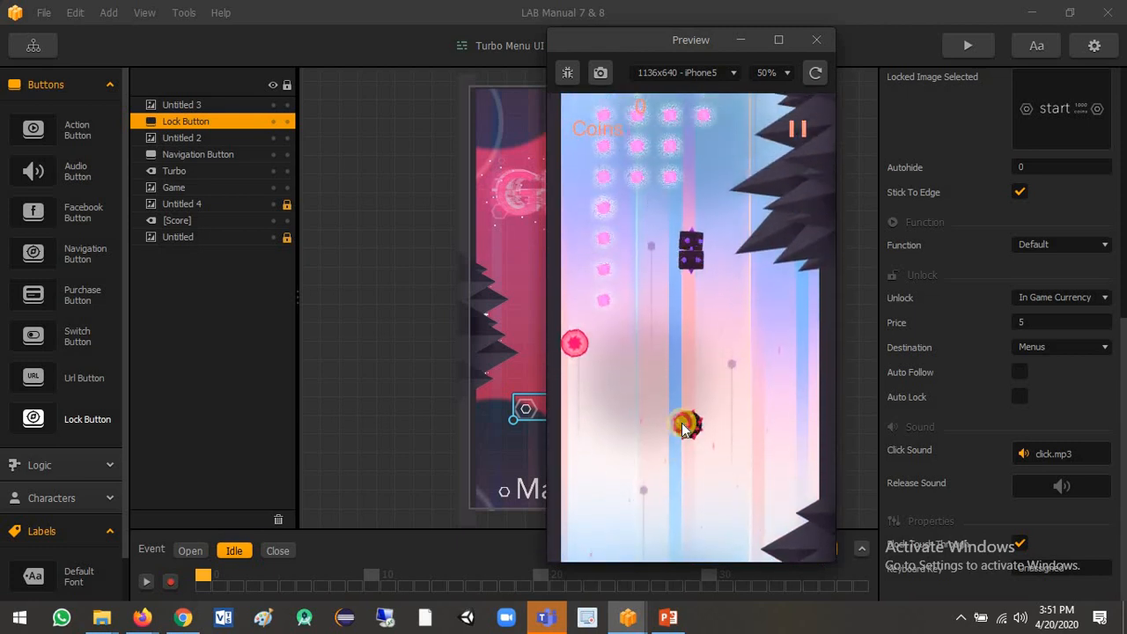
{"action": "left_click", "coordinate": [682, 422]}
{"action": "left_click", "coordinate": [681, 422]}
{"action": "left_click", "coordinate": [682, 423]}
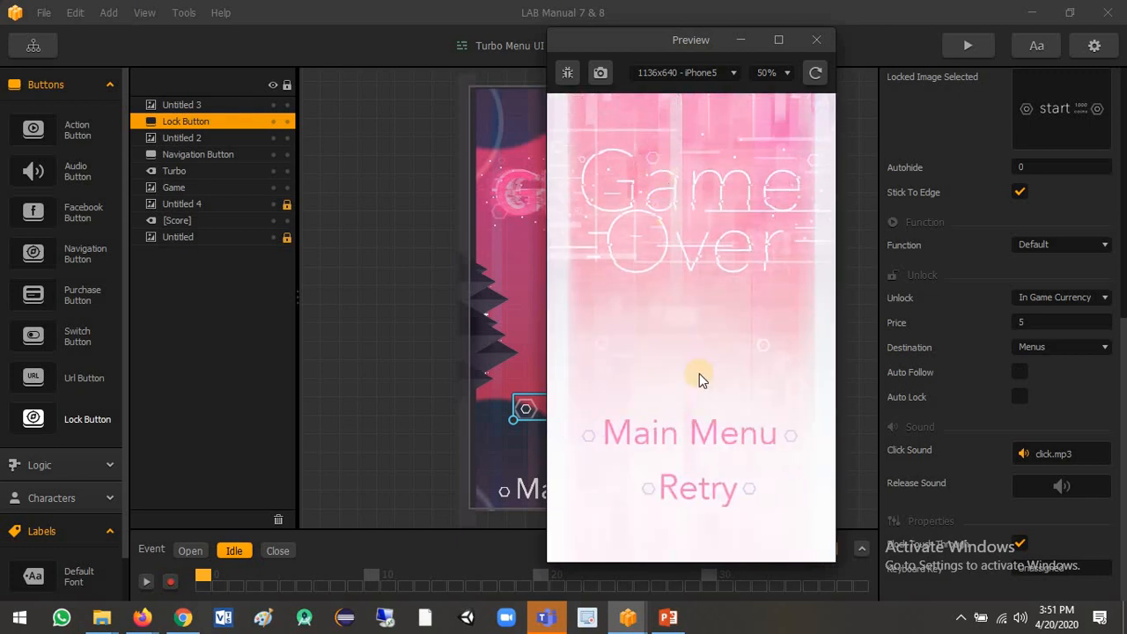
{"action": "left_click", "coordinate": [701, 428]}
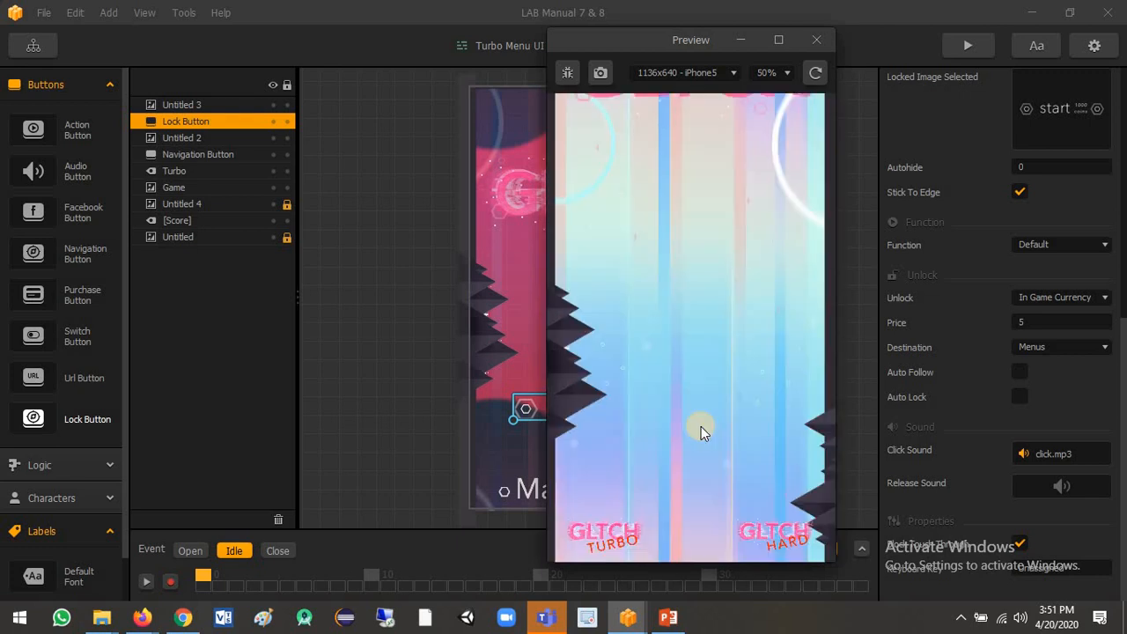
Open the Turbo menu in the preview and compare its coin total with the Lock Button's price.
{"action": "left_click", "coordinate": [621, 535]}
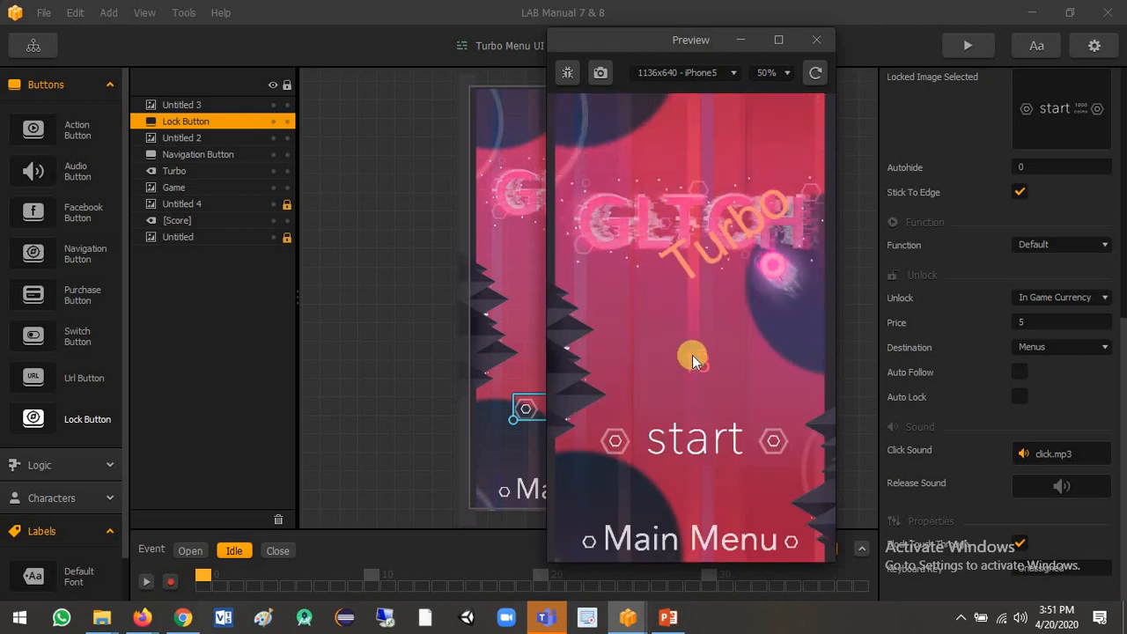
{"action": "left_click", "coordinate": [1020, 321]}
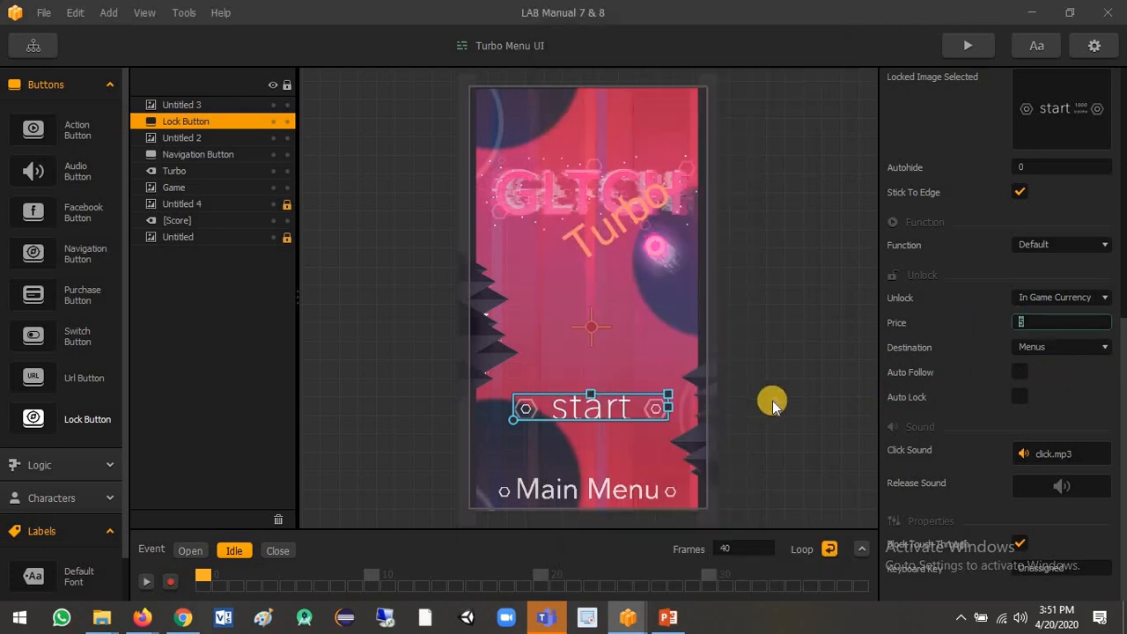
{"action": "left_click", "coordinate": [626, 610]}
{"action": "left_click", "coordinate": [675, 575]}
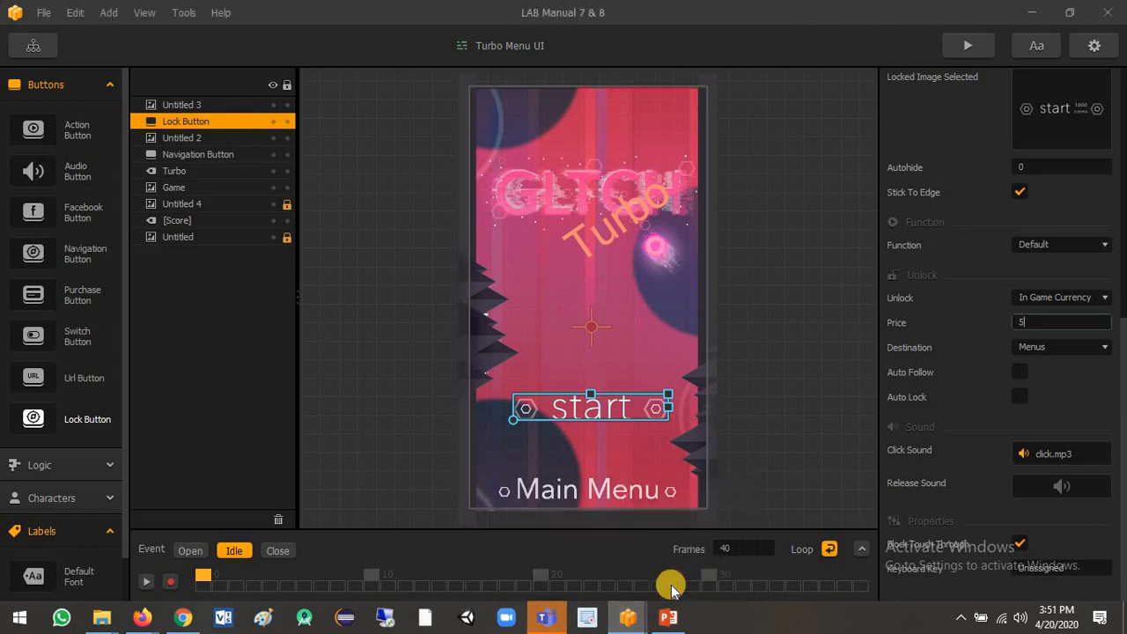
{"action": "mouse_move", "coordinate": [632, 616]}
{"action": "left_click", "coordinate": [700, 563]}
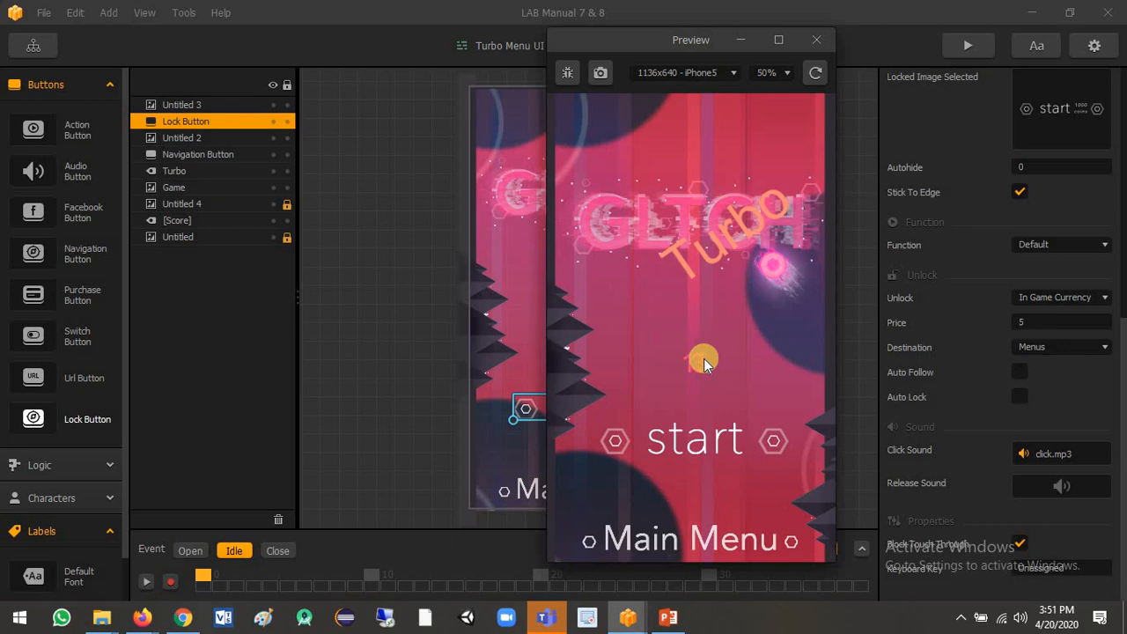
Test the Turbo menu's Start button in the preview, then close the preview.
{"action": "left_click", "coordinate": [714, 444]}
{"action": "left_click", "coordinate": [717, 445]}
{"action": "left_click", "coordinate": [689, 446]}
{"action": "left_click", "coordinate": [692, 449]}
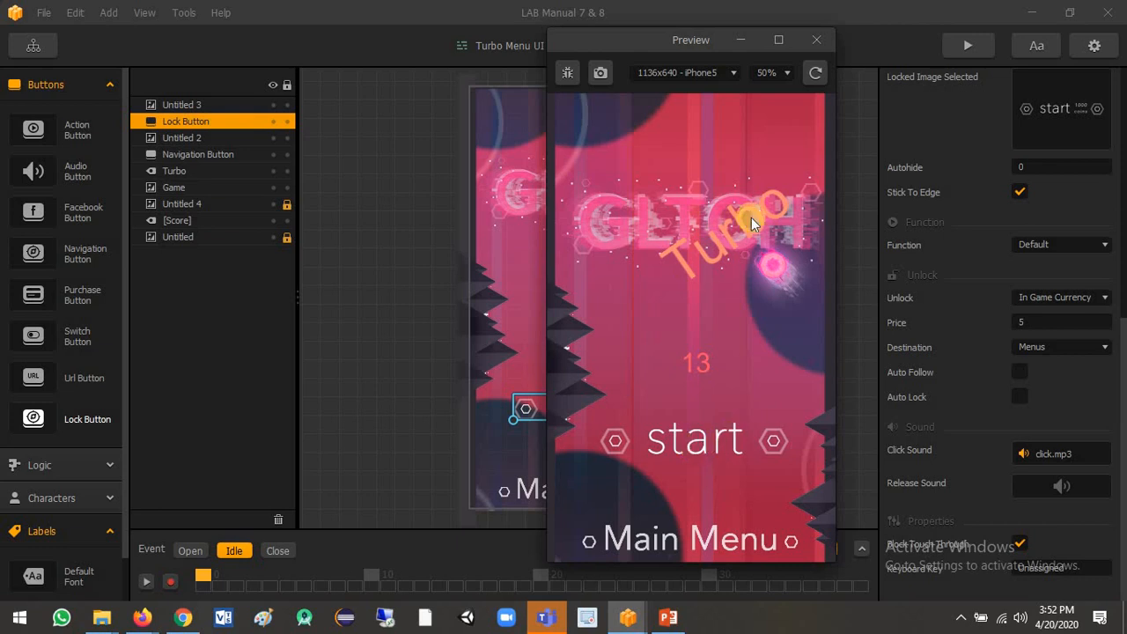
{"action": "left_click", "coordinate": [743, 40]}
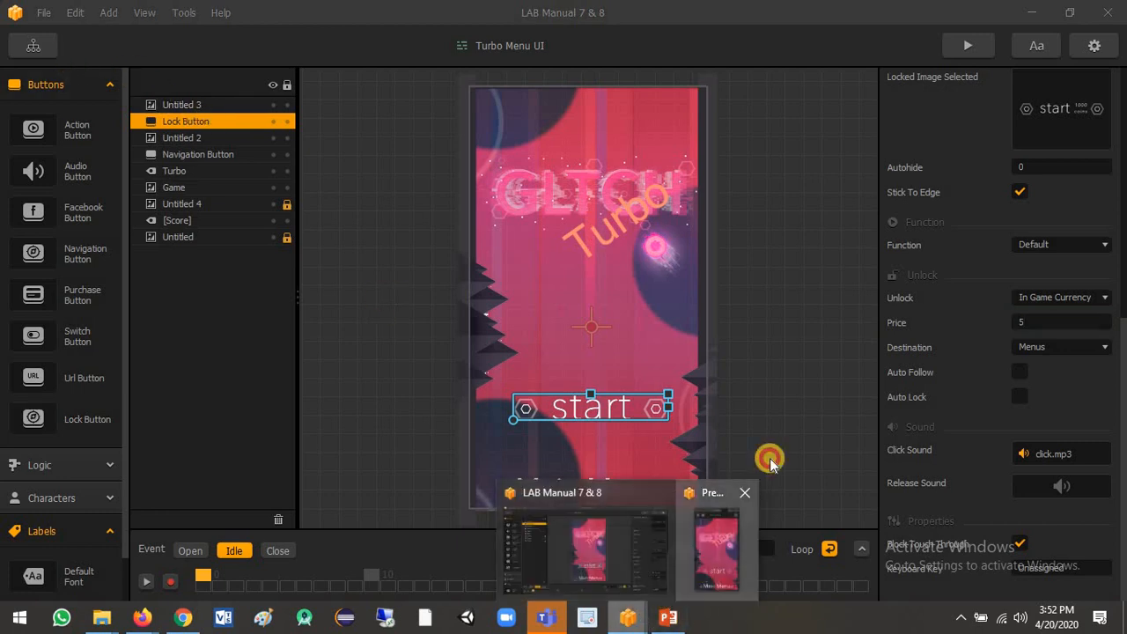
{"action": "left_click", "coordinate": [718, 528]}
{"action": "left_click", "coordinate": [815, 40]}
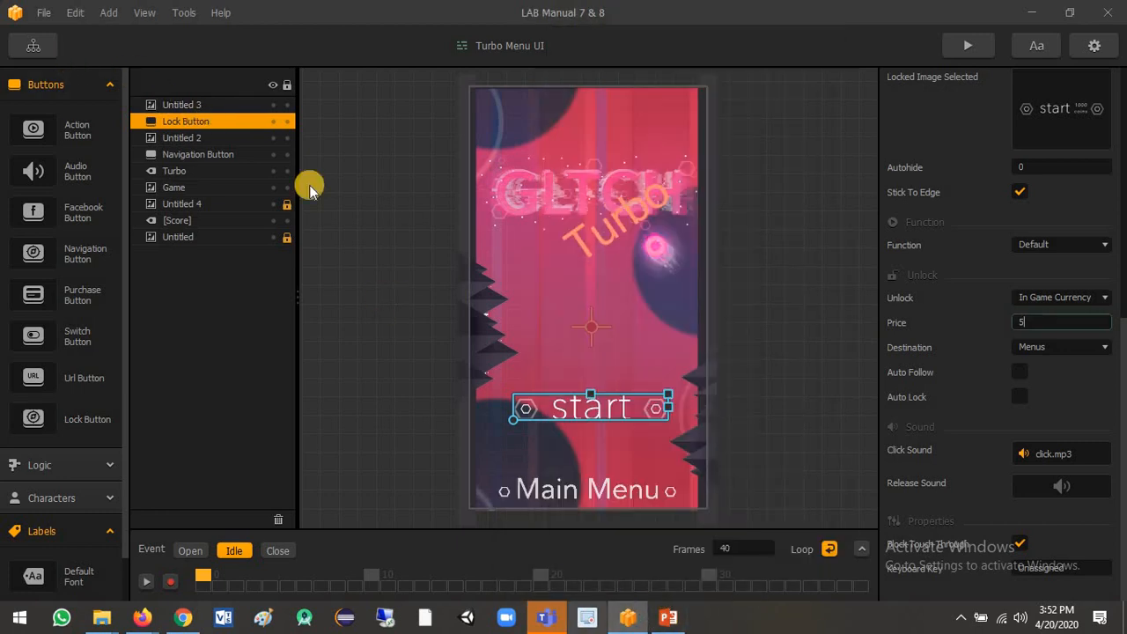
Rename the Lock Button in the Turbo Menu UI to "start button".
{"action": "left_click", "coordinate": [34, 45]}
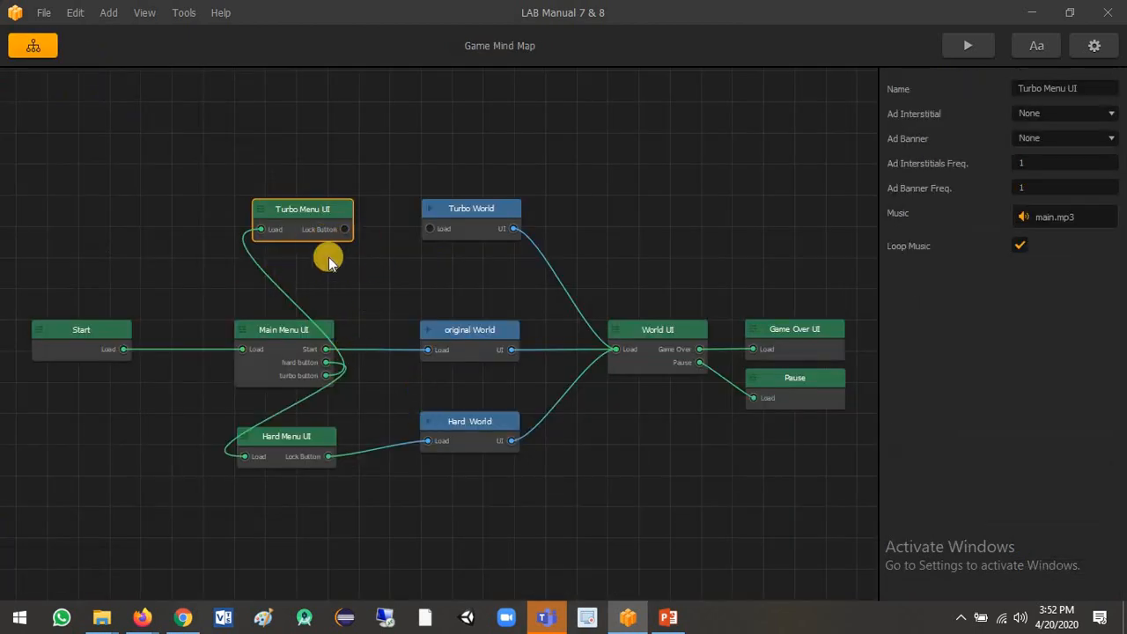
{"action": "double_click", "coordinate": [322, 223]}
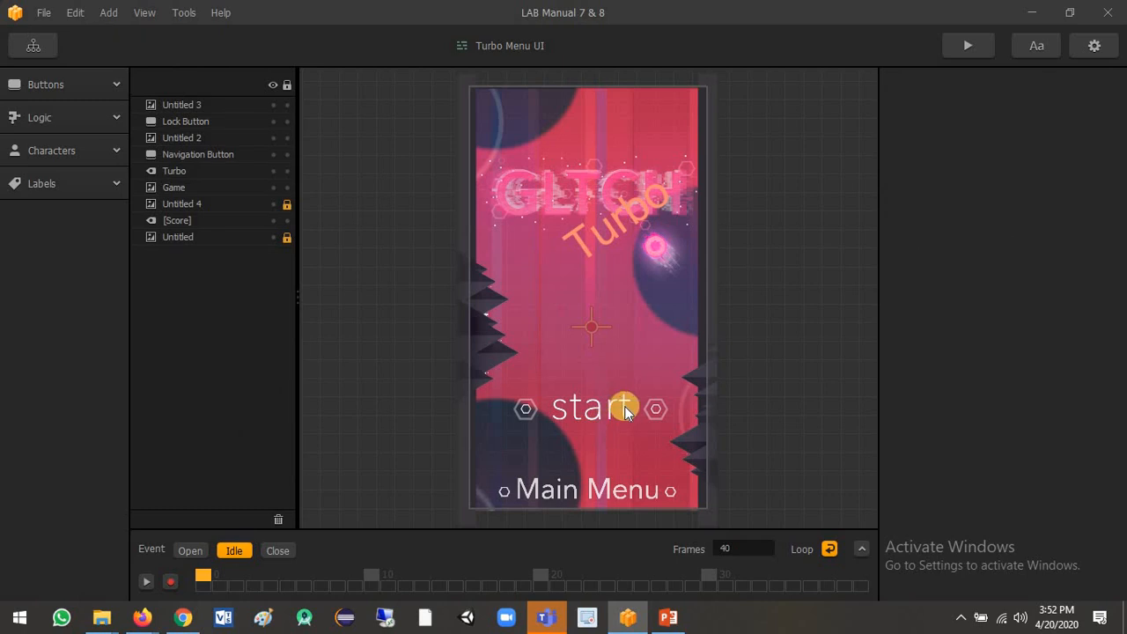
{"action": "left_click", "coordinate": [188, 121]}
{"action": "left_click_drag", "start_coordinate": [1068, 86], "coordinate": [969, 88]}
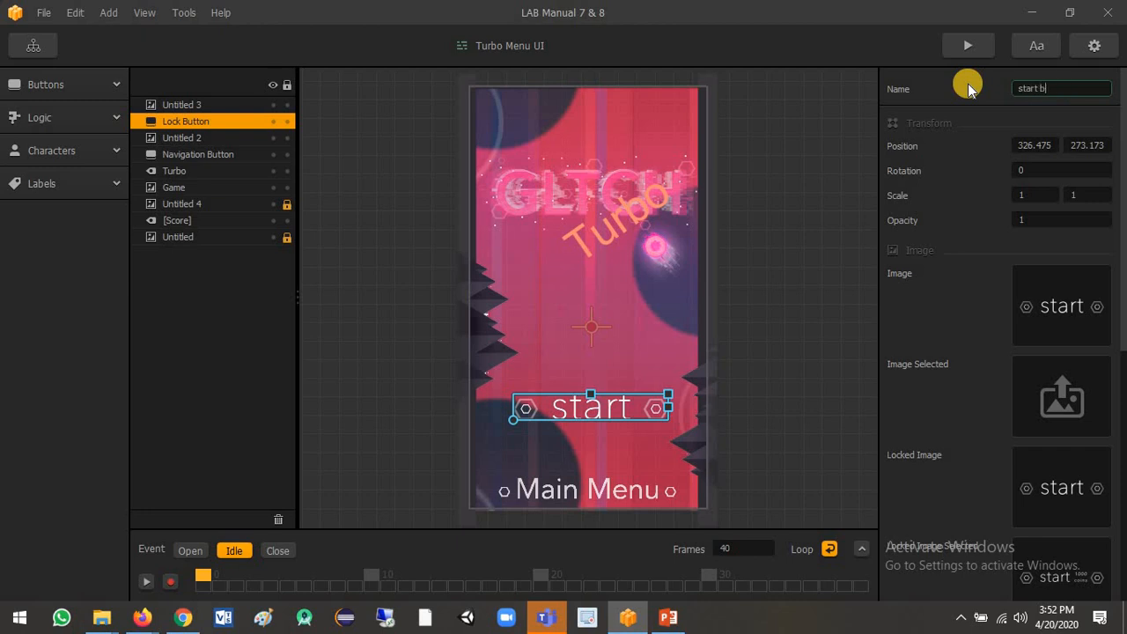
Connect the Turbo Menu UI's start button output to the Turbo World's Load input in the Game Mind Map.
{"action": "left_click", "coordinate": [48, 51]}
{"action": "left_click_drag", "start_coordinate": [344, 229], "coordinate": [433, 233]}
{"action": "left_click", "coordinate": [329, 216]}
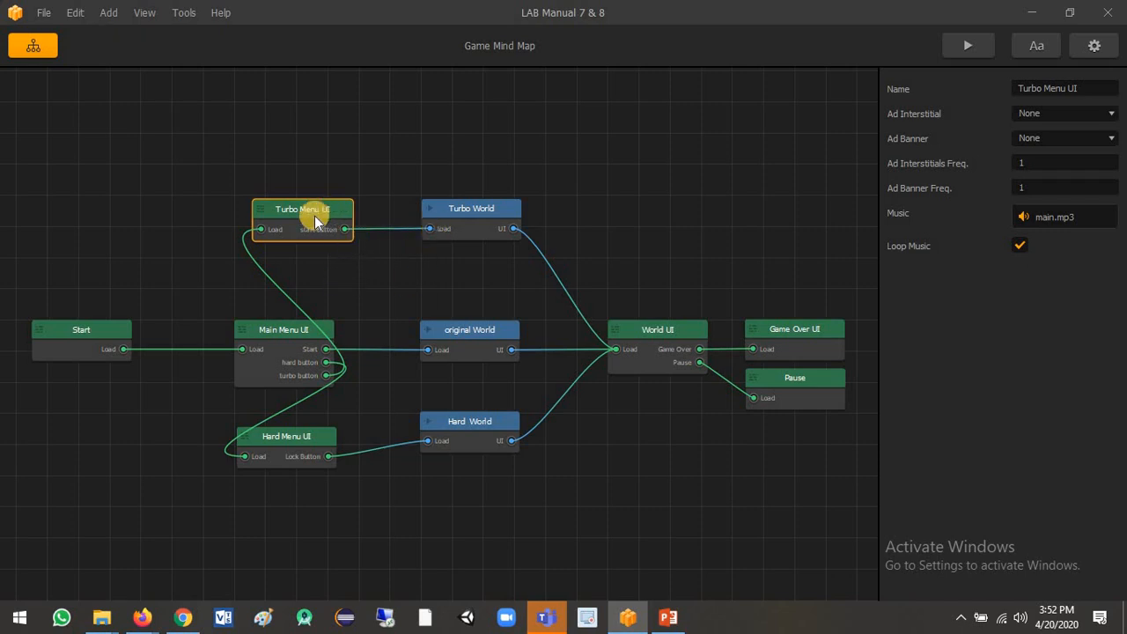
Open the Hard Menu UI and examine its Lock Button and the available button types.
{"action": "double_click", "coordinate": [287, 440]}
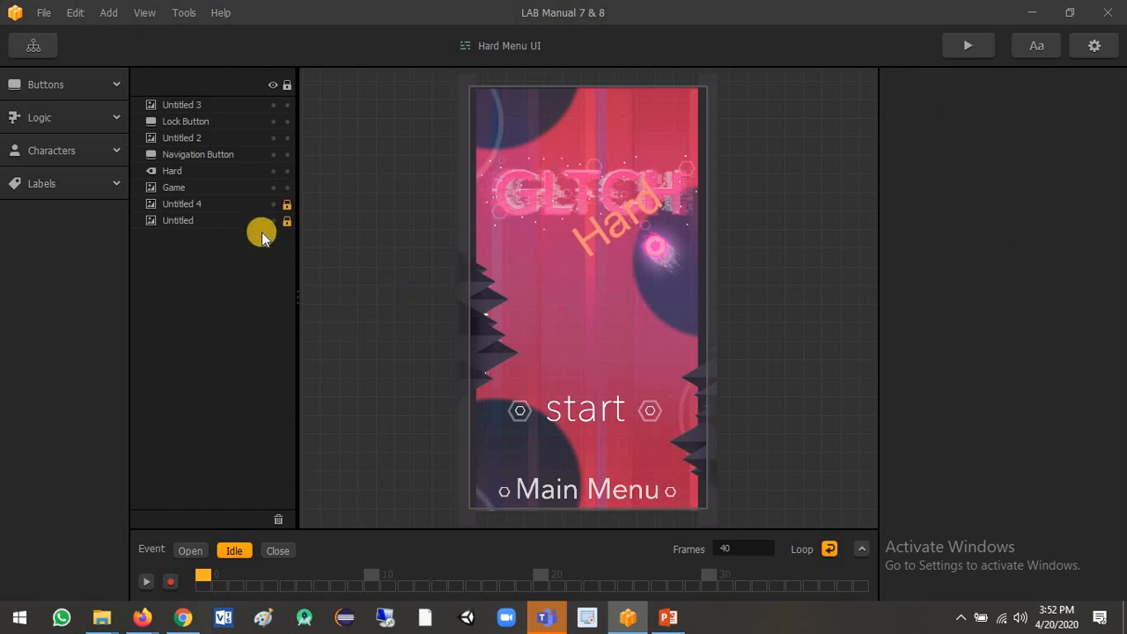
{"action": "left_click", "coordinate": [188, 121]}
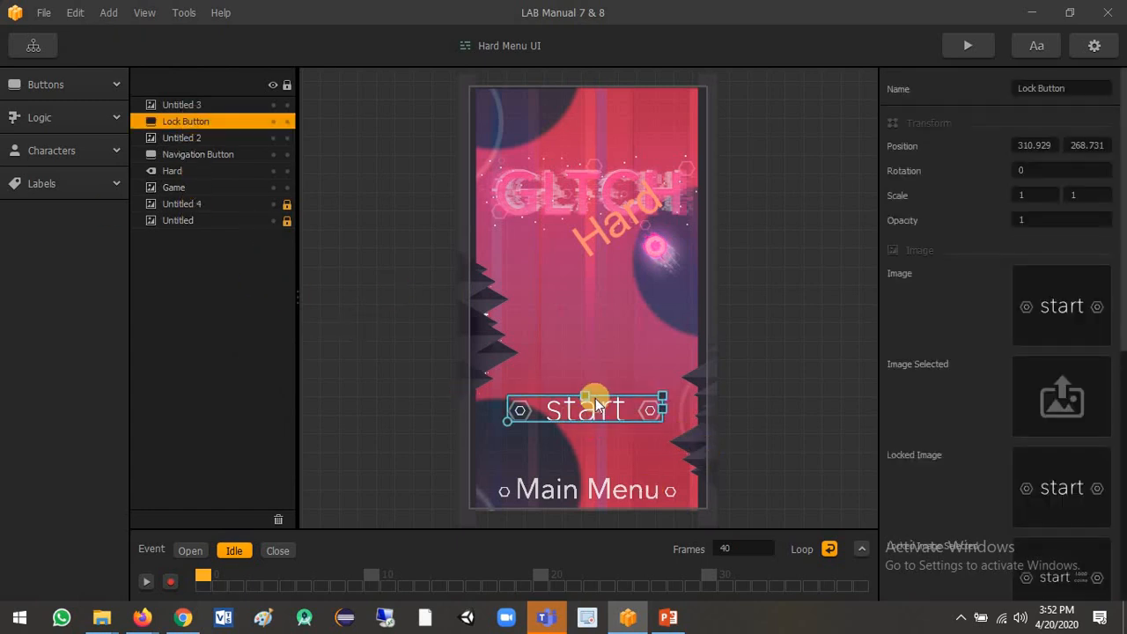
{"action": "left_click", "coordinate": [70, 85]}
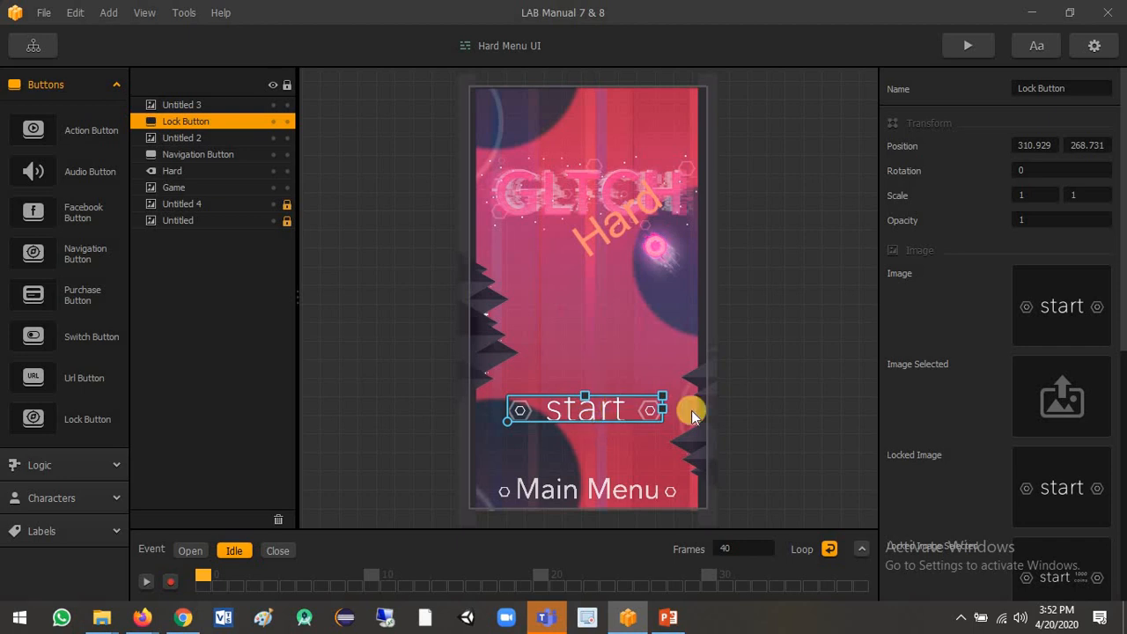
Set the Hard Menu UI Lock Button's unlock price to 10, then return to the Game Mind Map.
{"action": "scroll", "coordinate": [1120, 319], "scroll_direction": "down", "scroll_amount": 5}
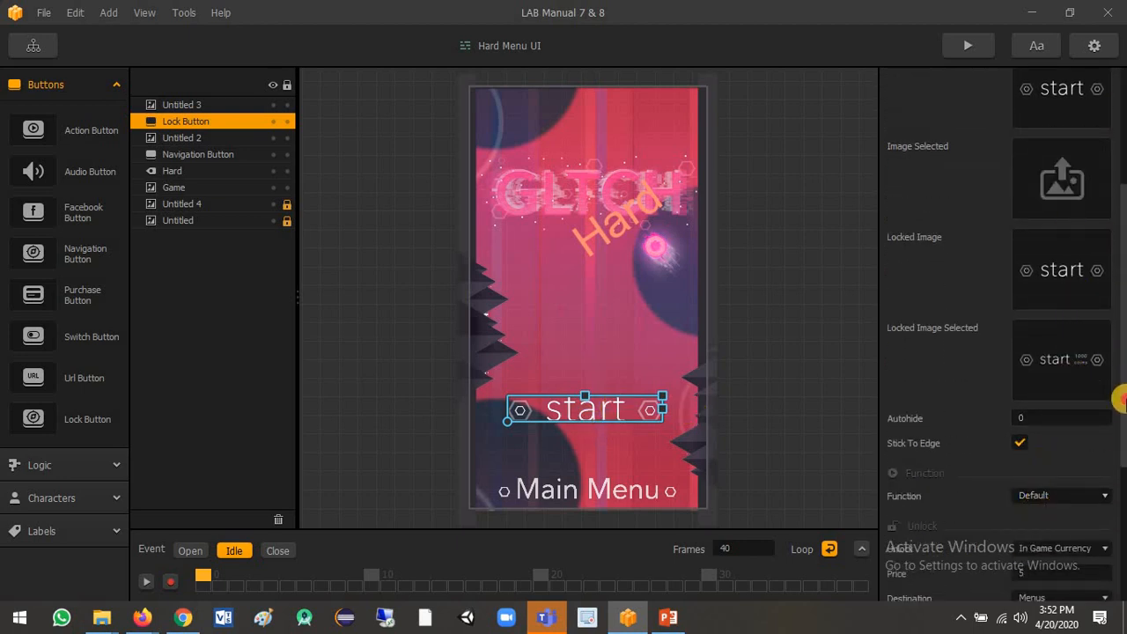
{"action": "scroll", "coordinate": [1121, 472], "scroll_direction": "down", "scroll_amount": 3}
{"action": "left_click", "coordinate": [1018, 422]}
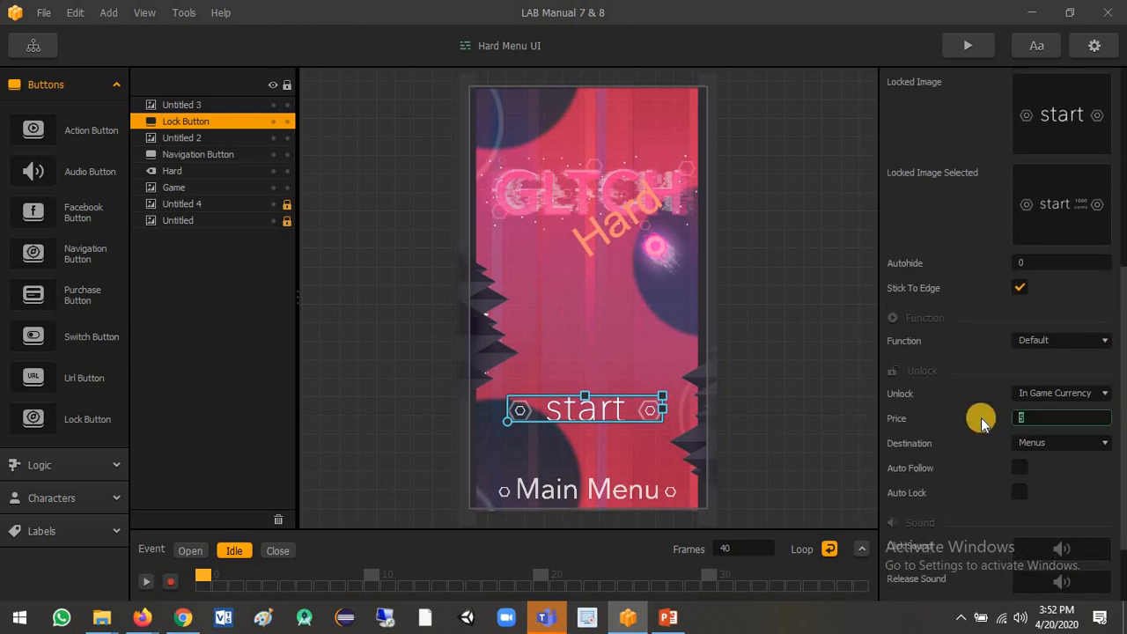
{"action": "type", "text": "10"}
{"action": "left_click", "coordinate": [33, 45]}
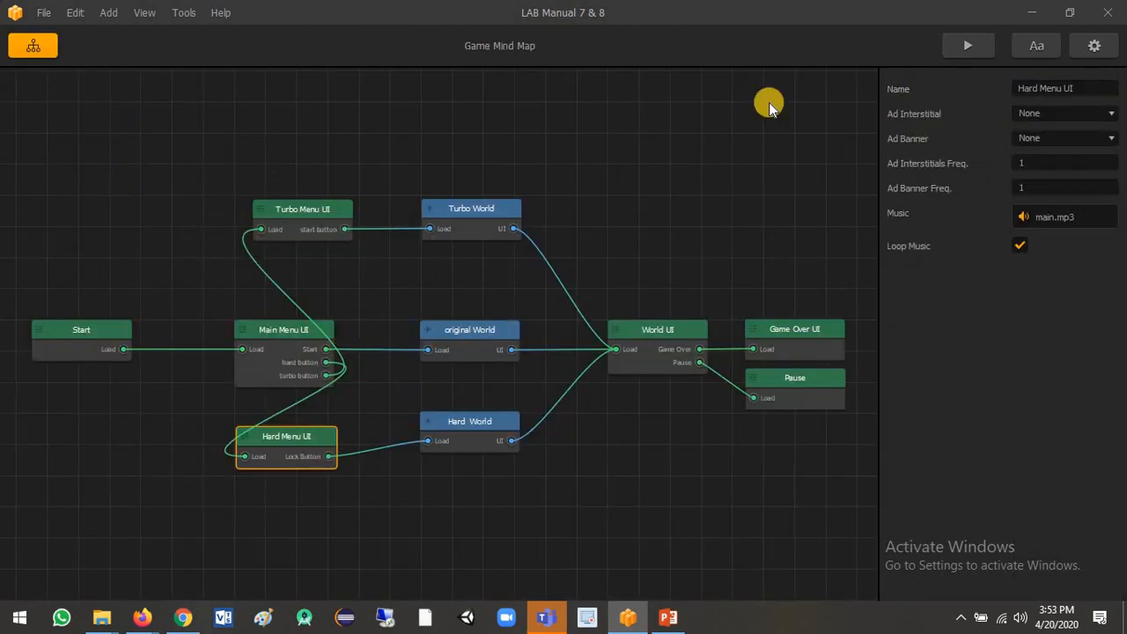
Preview the game, open the Hard menu from the main menu, and return to the Main Menu.
{"action": "left_click", "coordinate": [968, 45]}
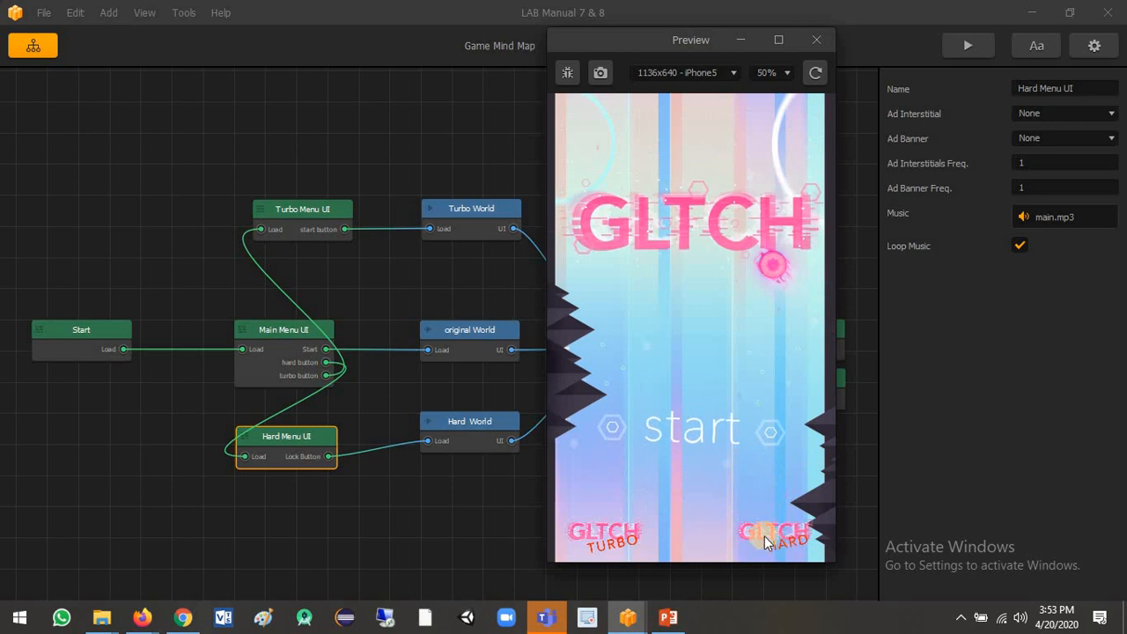
{"action": "left_click", "coordinate": [766, 536]}
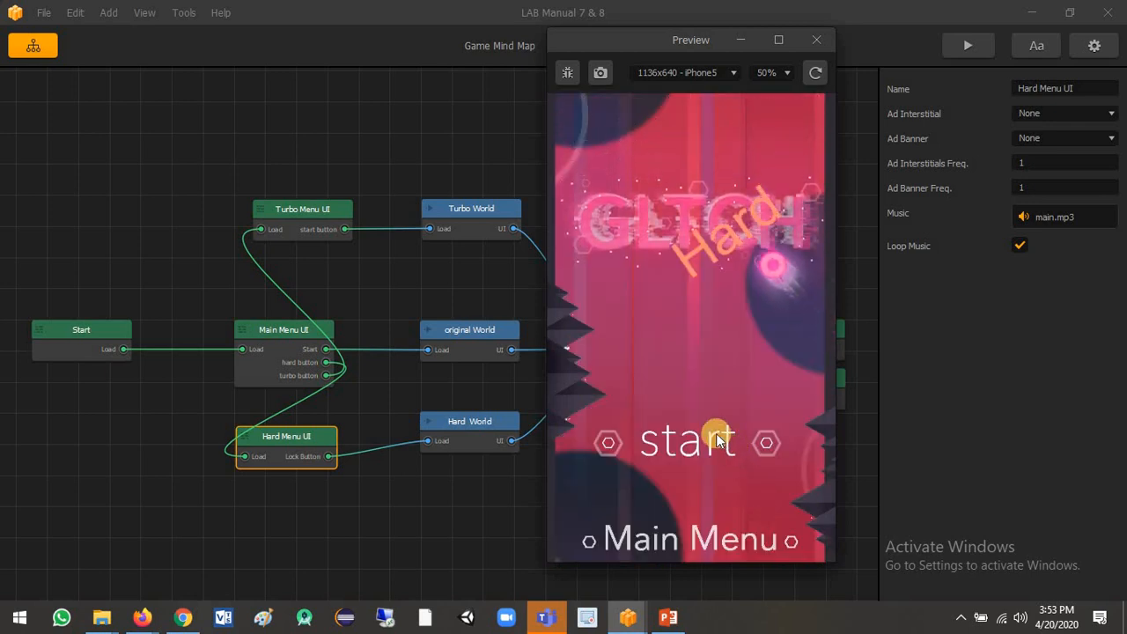
{"action": "left_click", "coordinate": [723, 523]}
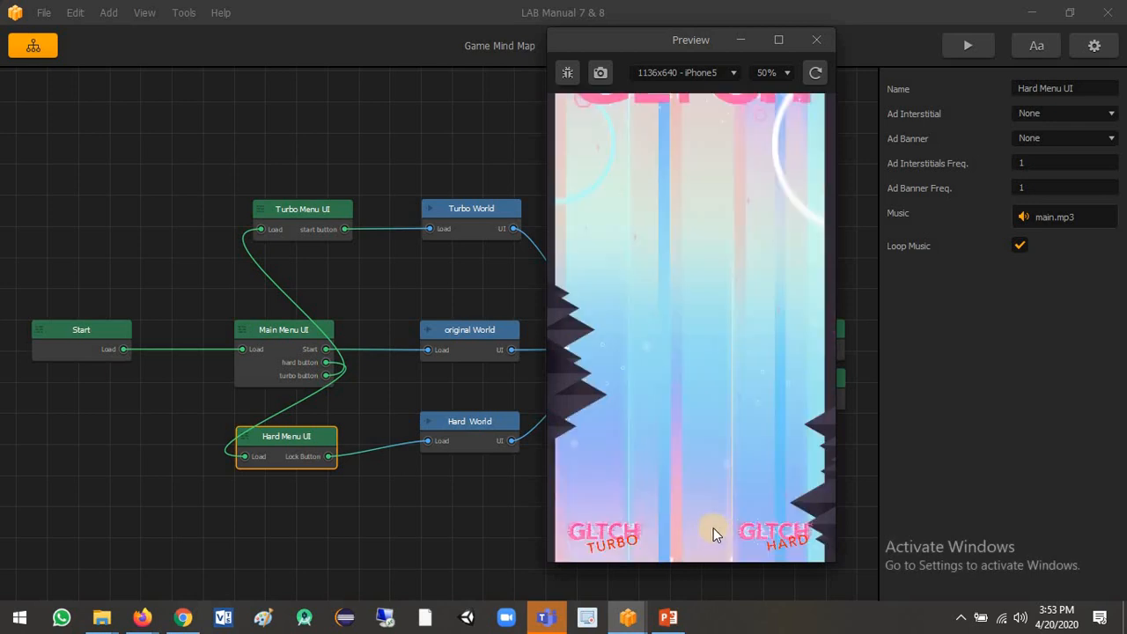
Play the original mode in the preview to collect coins, then go back to the Main Menu.
{"action": "left_click", "coordinate": [718, 434]}
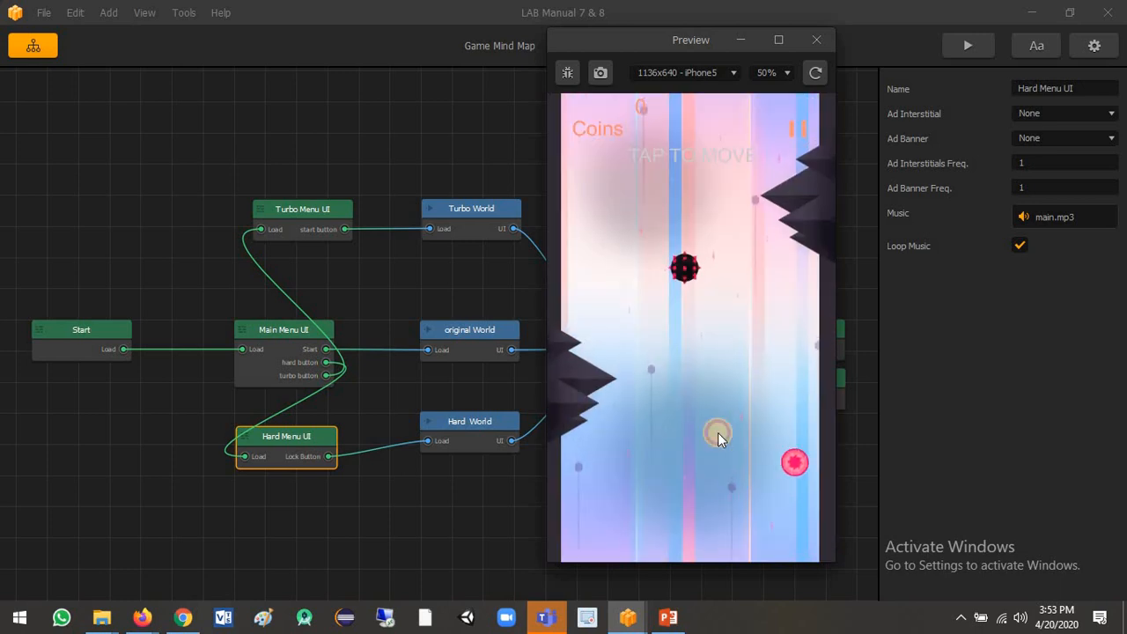
{"action": "left_click", "coordinate": [699, 372]}
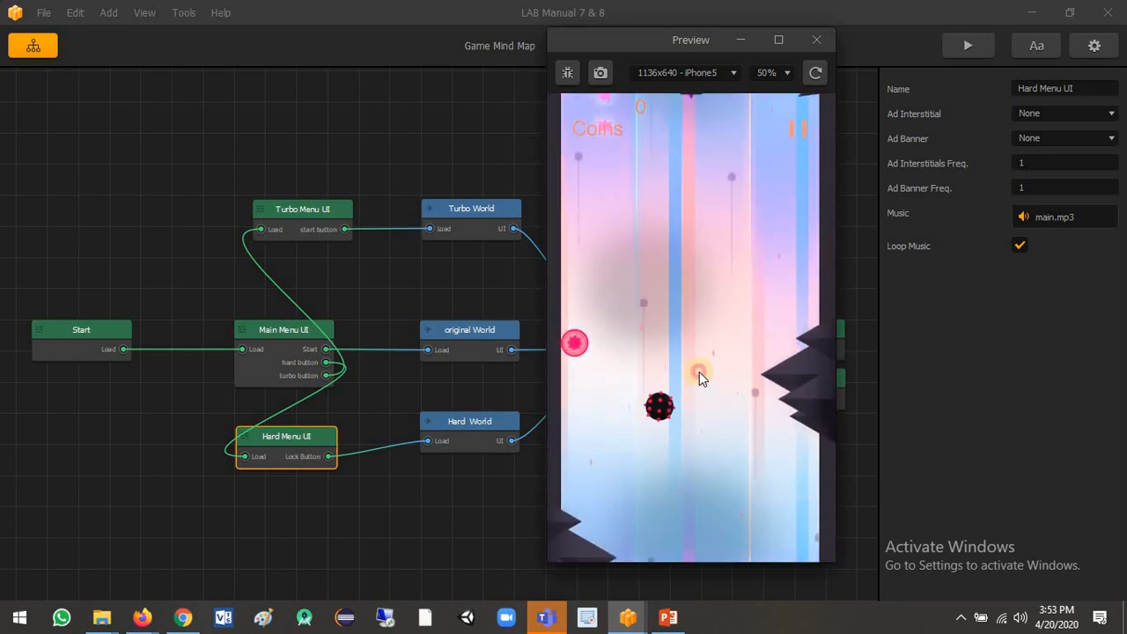
{"action": "left_click", "coordinate": [698, 371]}
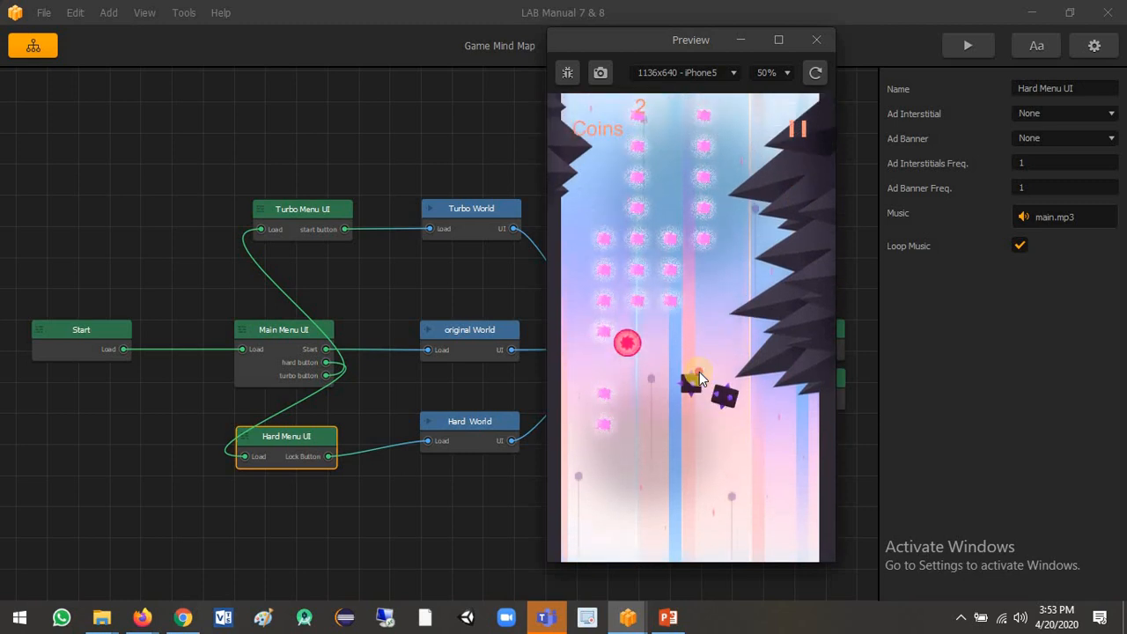
{"action": "left_click", "coordinate": [699, 372]}
{"action": "left_click", "coordinate": [699, 372]}
{"action": "left_click", "coordinate": [699, 372]}
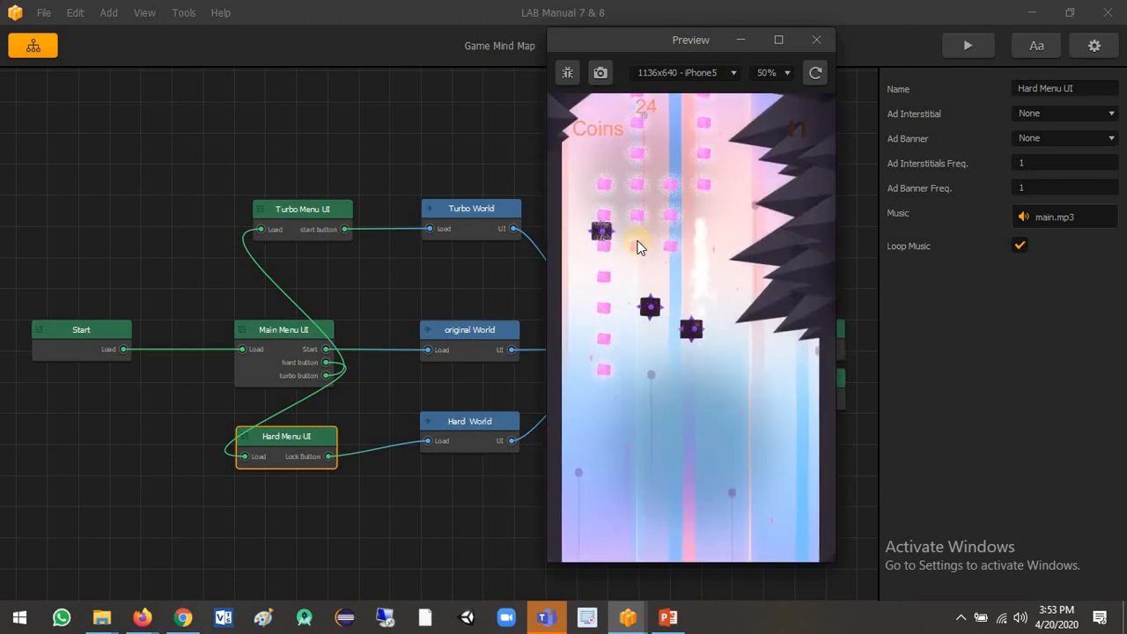
{"action": "left_click", "coordinate": [735, 431]}
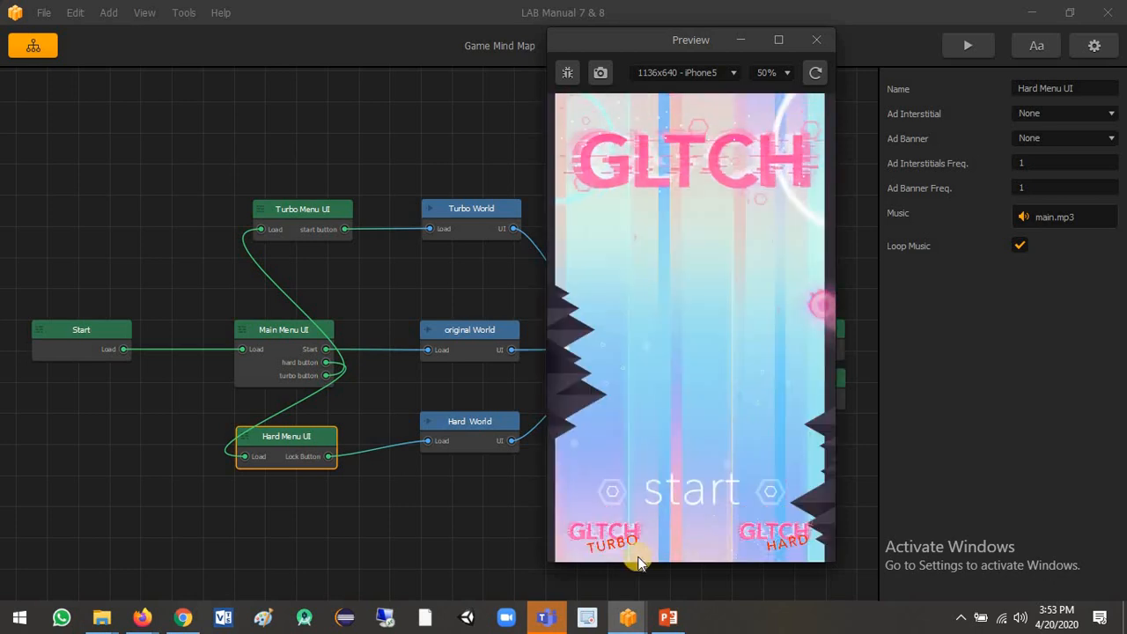
Test the Turbo menu's start button and play the Turbo mode in the preview, then close the preview.
{"action": "left_click", "coordinate": [610, 528]}
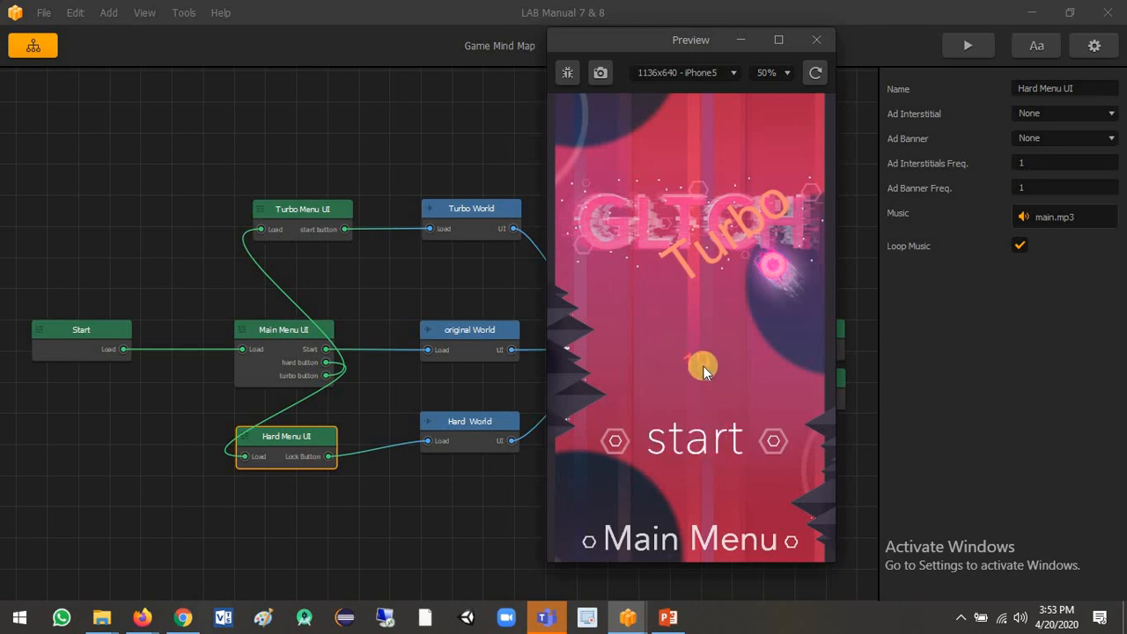
{"action": "left_click", "coordinate": [695, 431]}
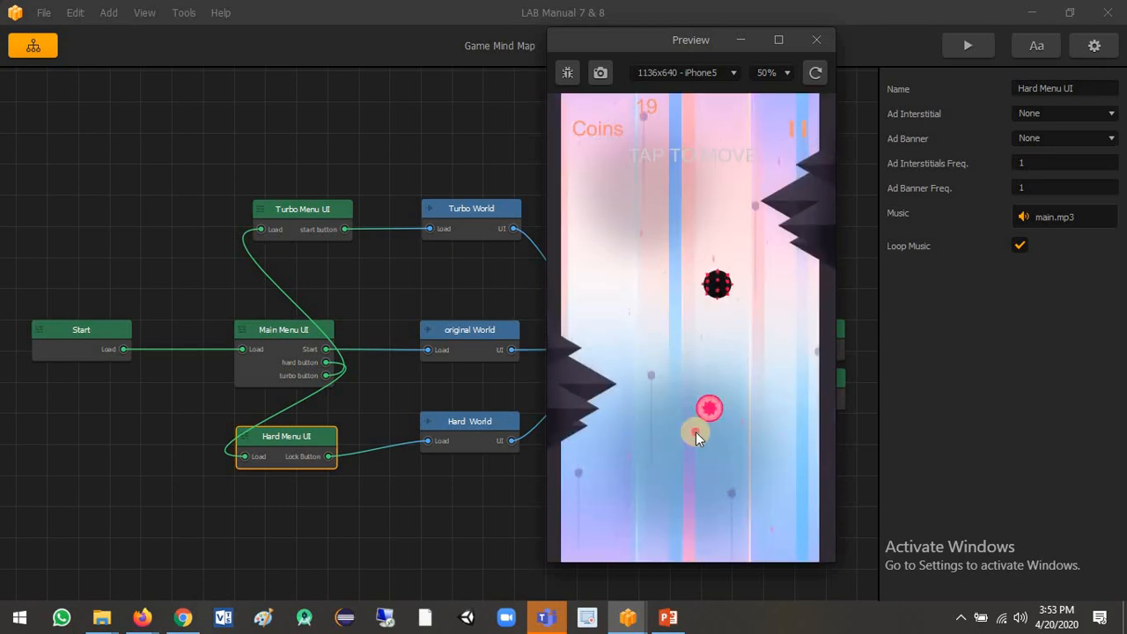
{"action": "left_click", "coordinate": [696, 431]}
{"action": "left_click", "coordinate": [677, 404]}
{"action": "left_click", "coordinate": [676, 404]}
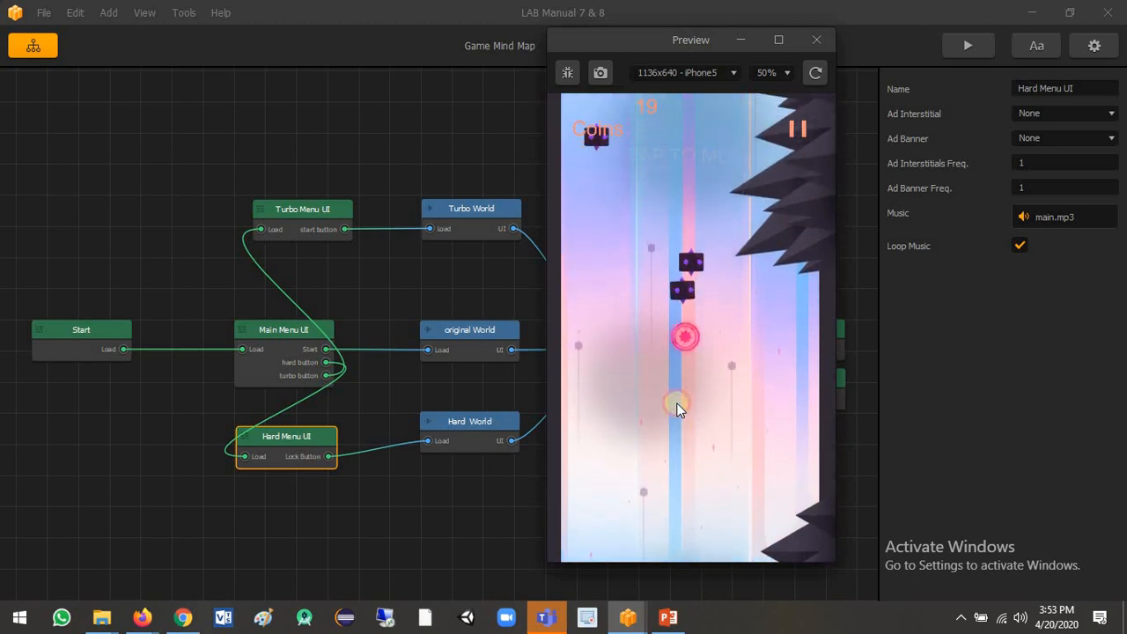
{"action": "left_click", "coordinate": [677, 404]}
{"action": "left_click", "coordinate": [677, 404]}
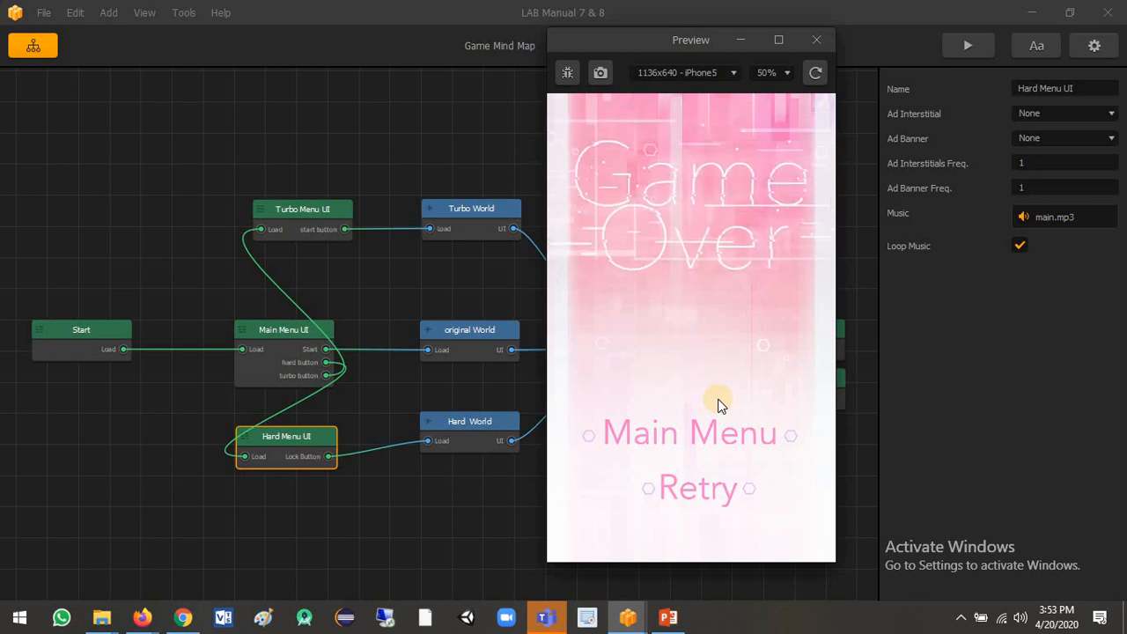
{"action": "left_click", "coordinate": [816, 39]}
Open the Main Menu UI and add an Audio Button in the scene's upper-right corner, above the GLTCH logo.
{"action": "double_click", "coordinate": [270, 376]}
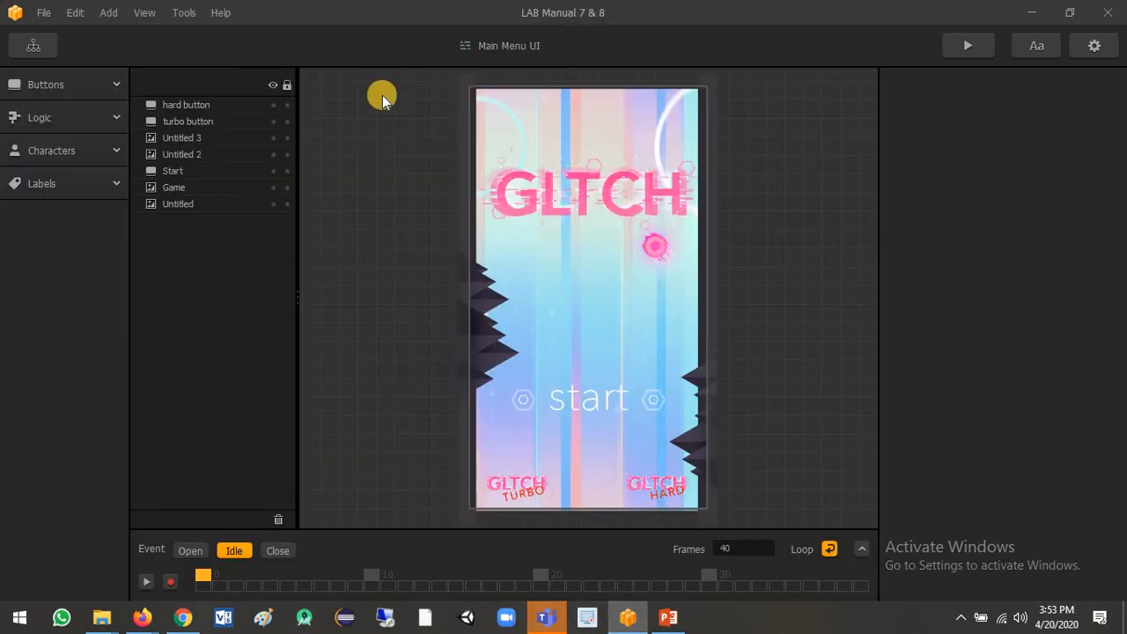
{"action": "left_click", "coordinate": [95, 94]}
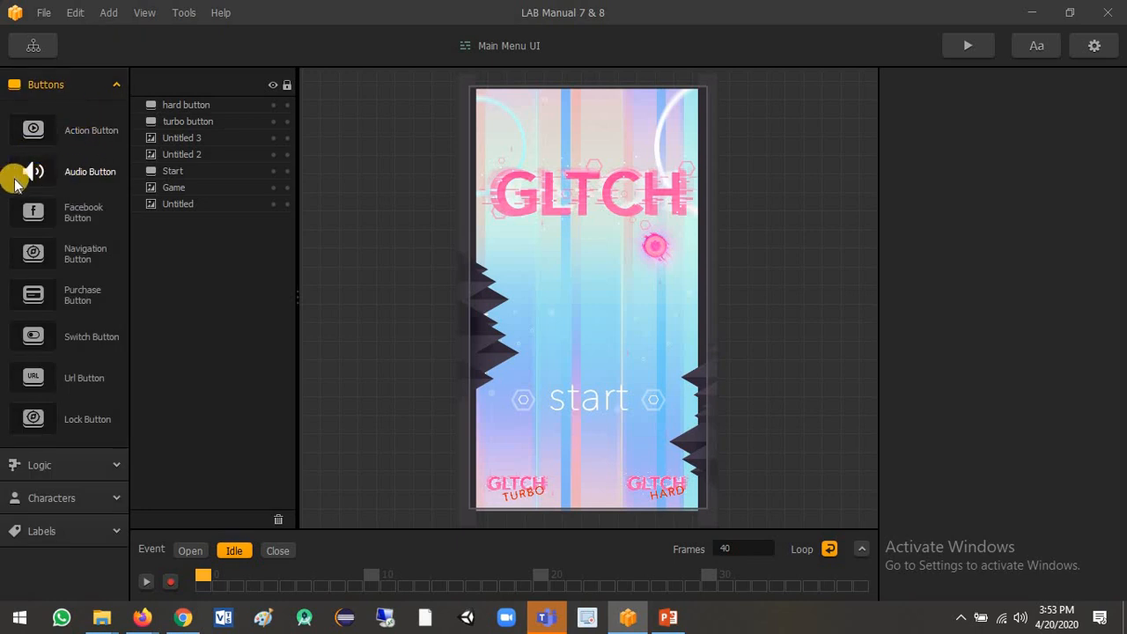
{"action": "left_click_drag", "start_coordinate": [32, 176], "coordinate": [661, 112]}
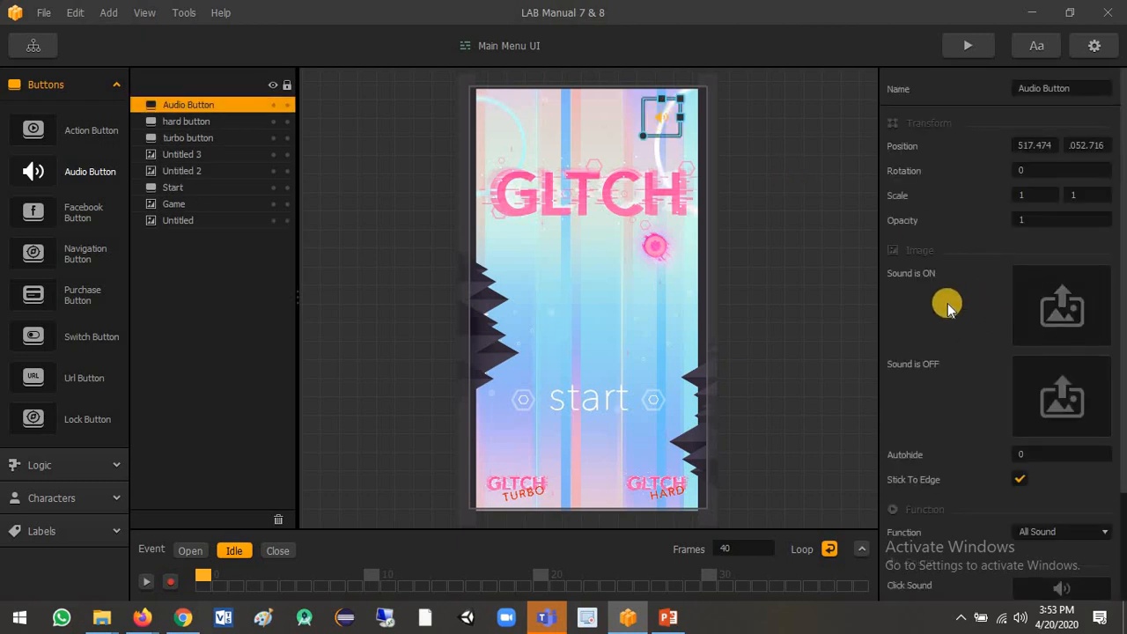
Assign sound.png from the Graphics copy folder as the Audio Button's Sound is ON image and mute.png as its Sound is OFF image.
{"action": "key", "text": "alt+Tab"}
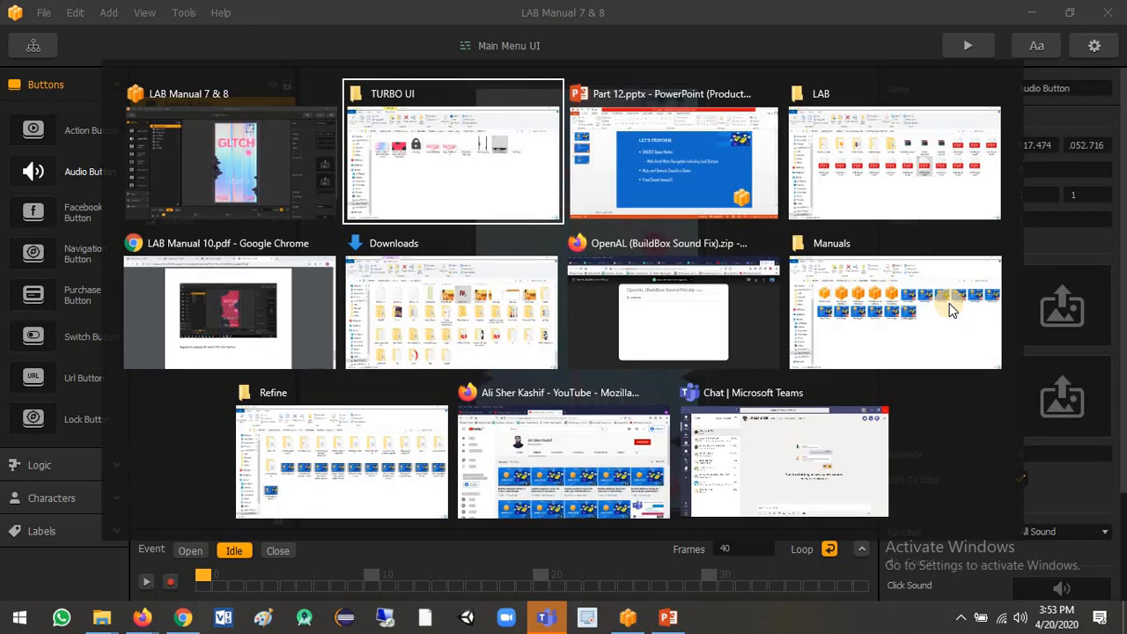
{"action": "key", "text": "alt+Tab"}
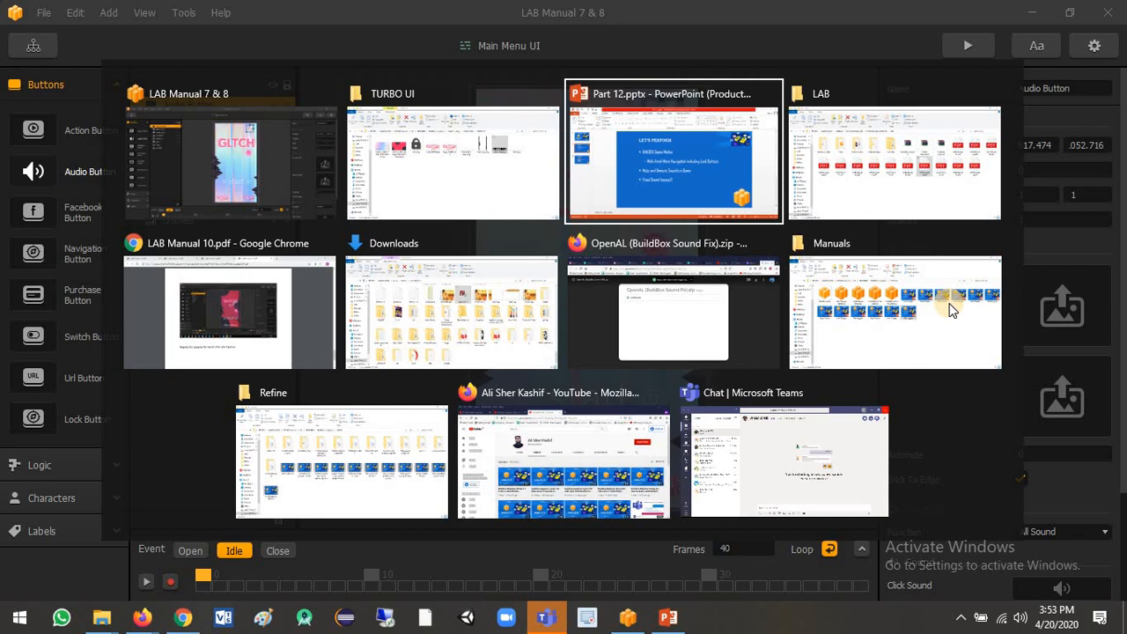
{"action": "left_click", "coordinate": [503, 156]}
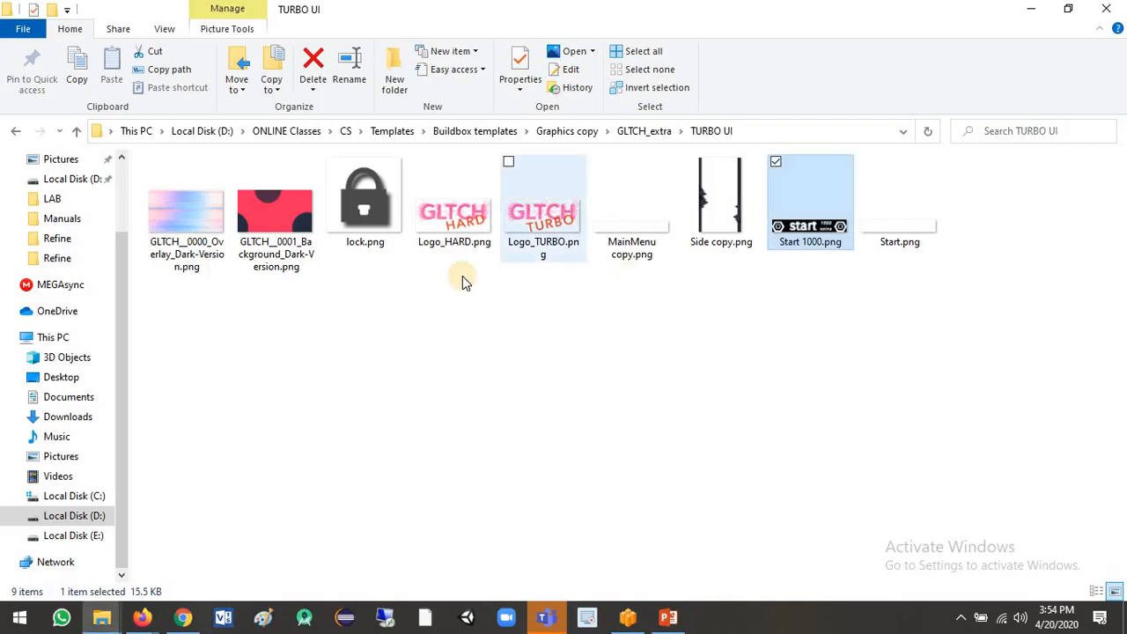
{"action": "left_click", "coordinate": [641, 130]}
{"action": "left_click", "coordinate": [573, 131]}
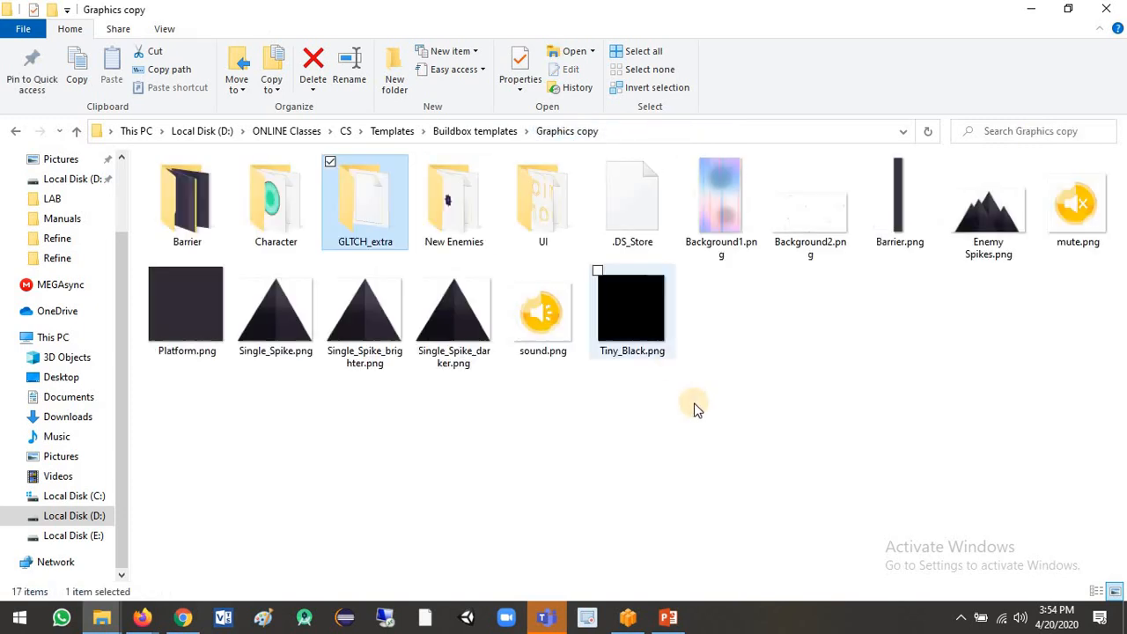
{"action": "left_click_drag", "start_coordinate": [558, 326], "coordinate": [1026, 346]}
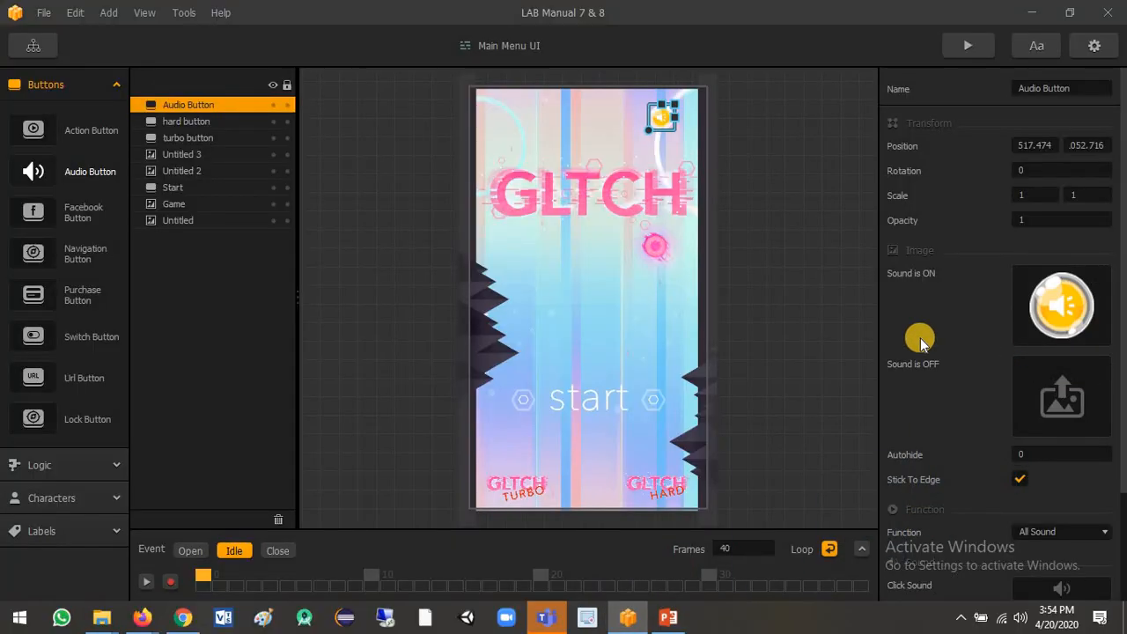
{"action": "key", "text": "alt+Tab"}
{"action": "left_click_drag", "start_coordinate": [1077, 211], "coordinate": [1080, 424]}
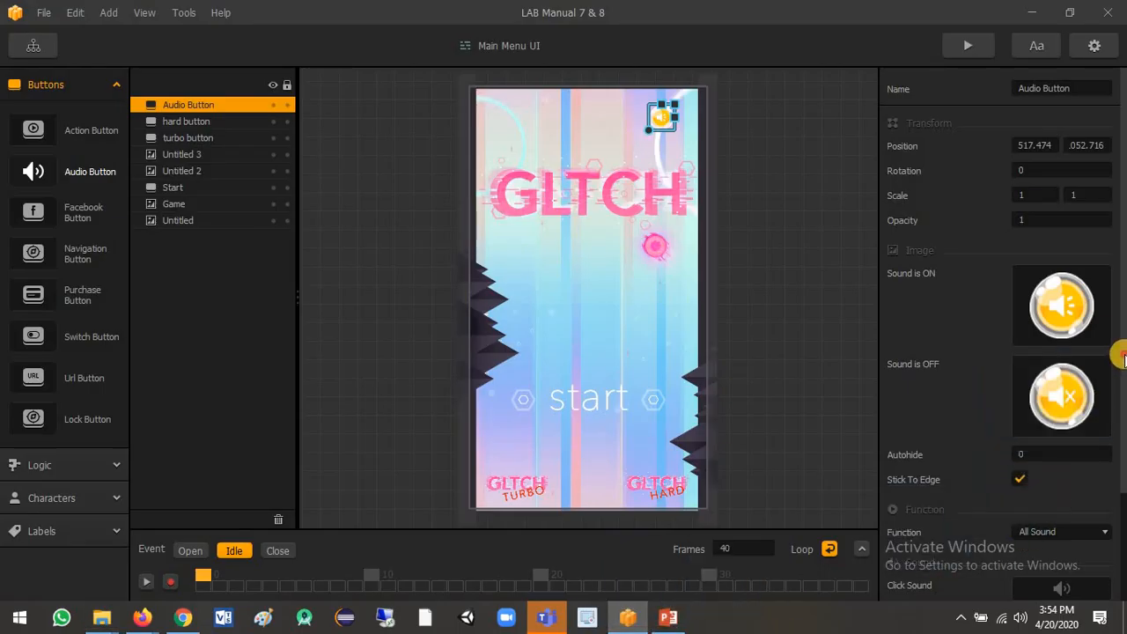
Review the Audio Button's Function options, keeping All Sound.
{"action": "scroll", "coordinate": [1120, 467], "scroll_direction": "down", "scroll_amount": 2}
{"action": "scroll", "coordinate": [1120, 466], "scroll_direction": "down", "scroll_amount": 1}
{"action": "left_click", "coordinate": [1047, 403]}
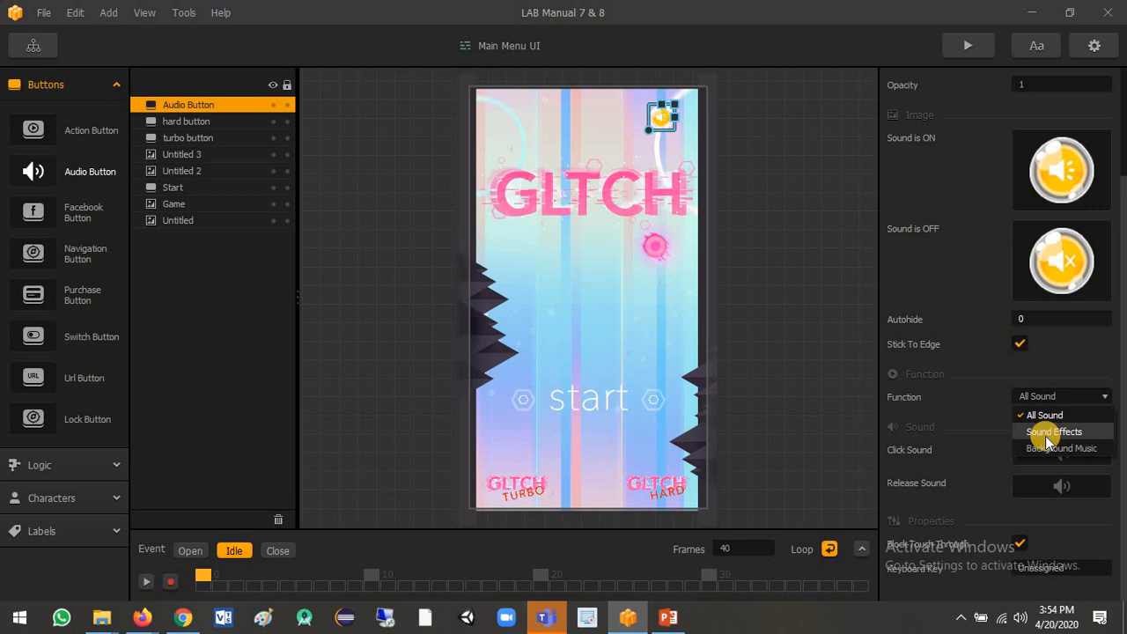
{"action": "left_click", "coordinate": [1071, 355]}
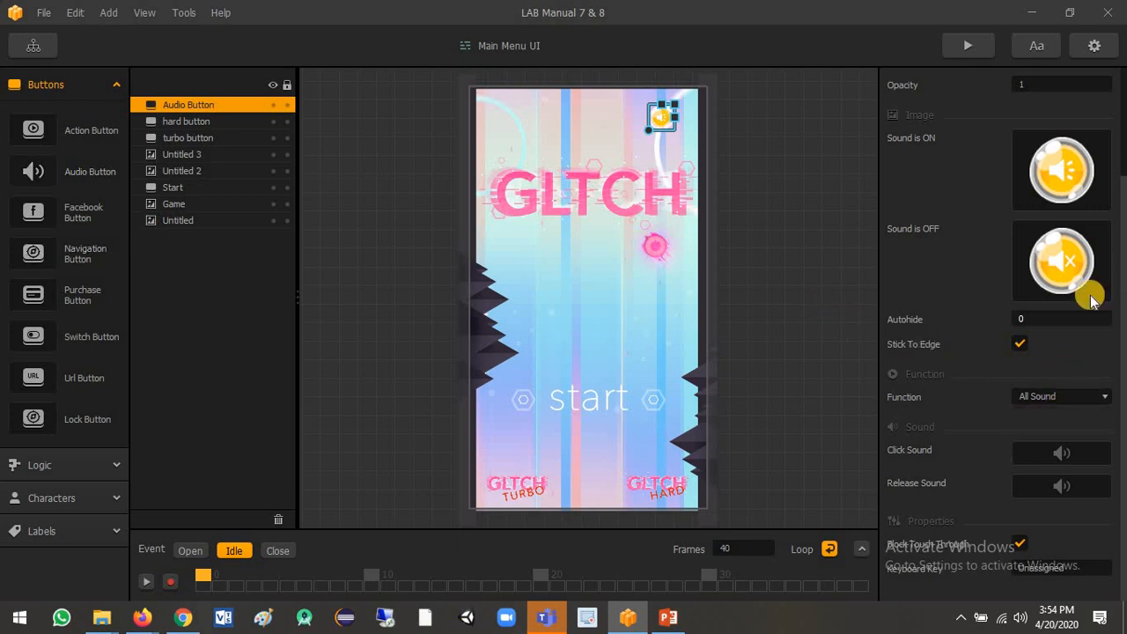
Preview the game and toggle the main menu's audio button to mute and unmute the sound.
{"action": "left_click", "coordinate": [966, 46]}
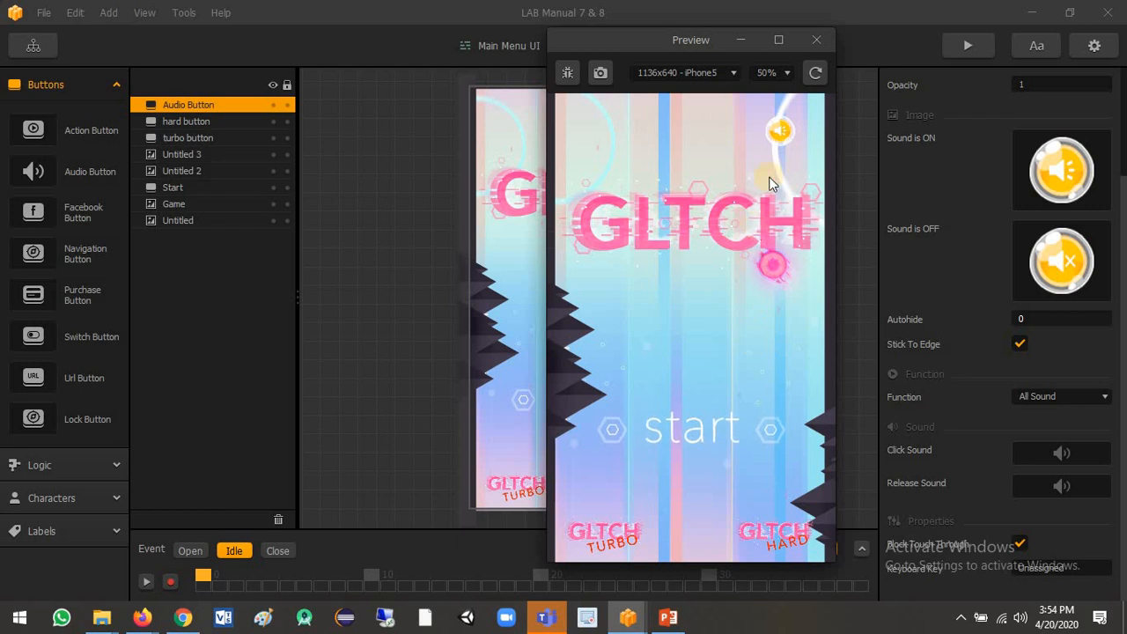
{"action": "left_click", "coordinate": [784, 130]}
{"action": "left_click", "coordinate": [779, 132]}
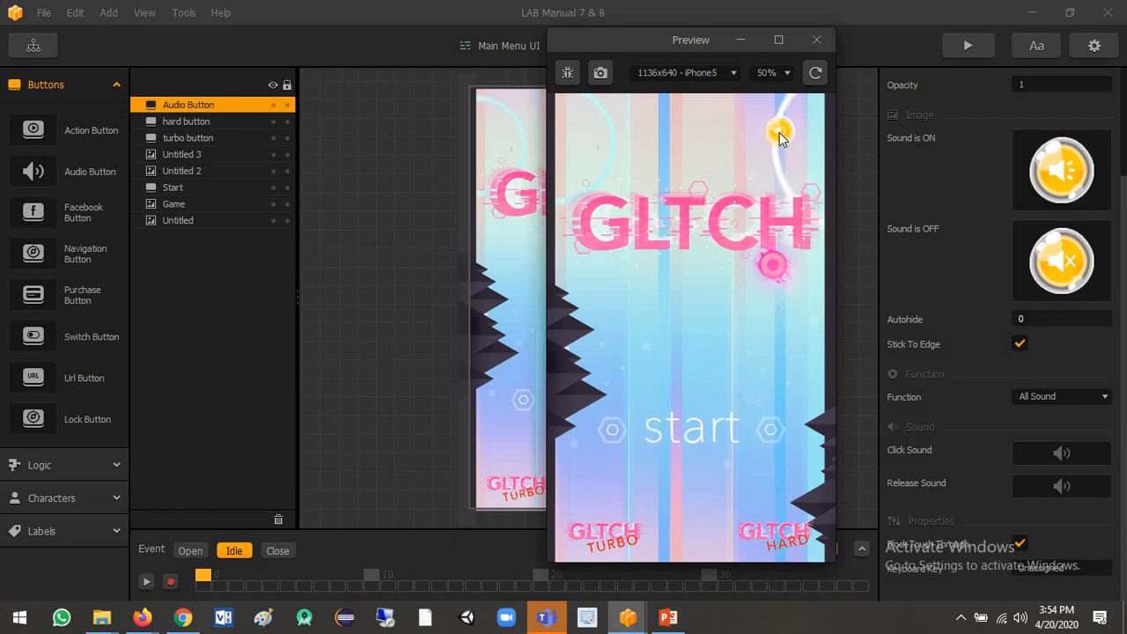
Switch to the Part 12.pptx presentation in PowerPoint and show slide 3 as a full-screen slide show.
{"action": "left_click", "coordinate": [668, 617]}
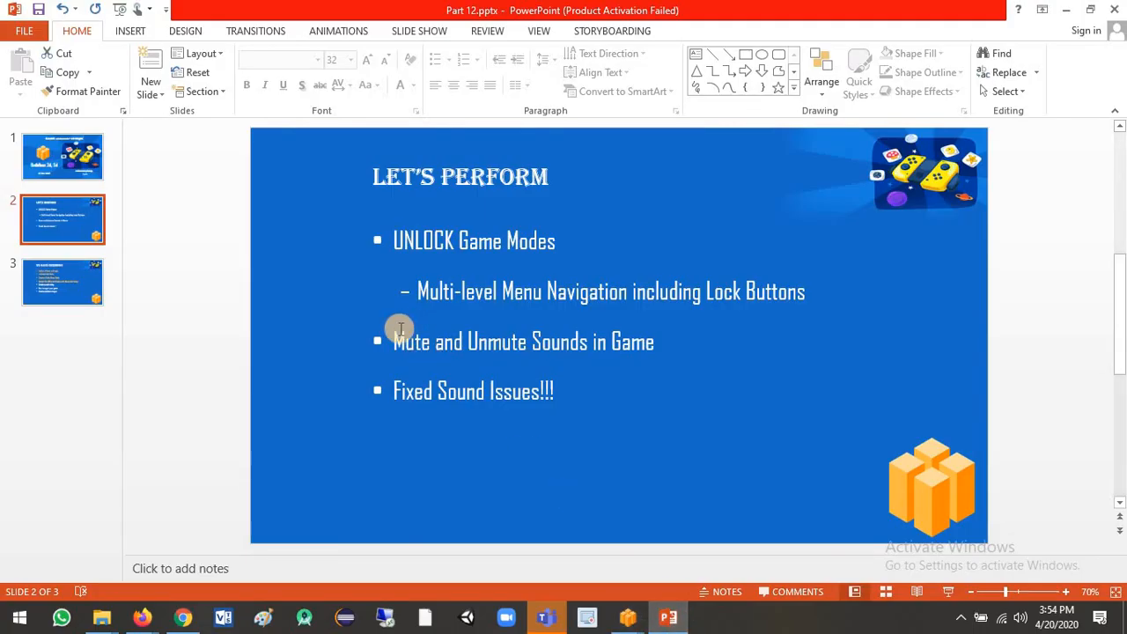
{"action": "left_click", "coordinate": [92, 302]}
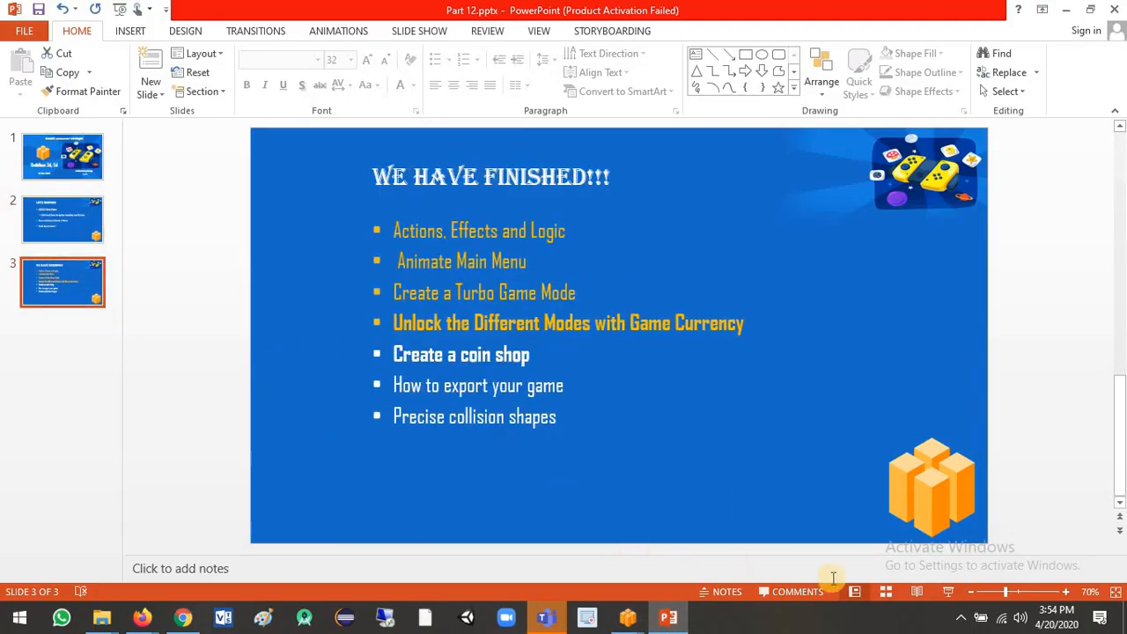
{"action": "left_click", "coordinate": [945, 590]}
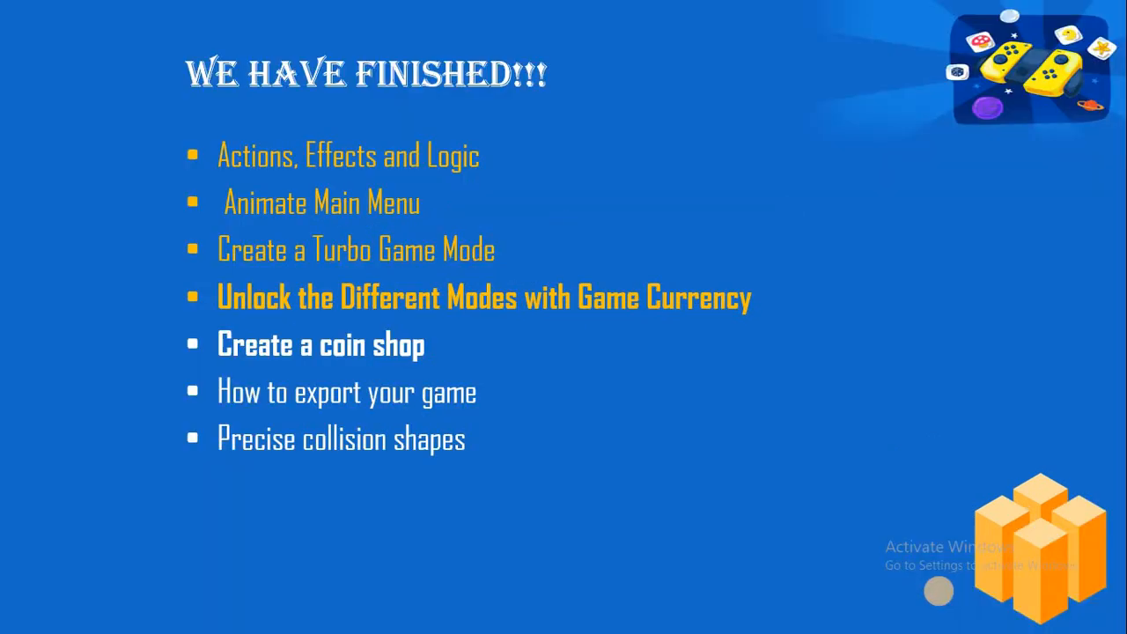
Switch to the game's Preview window and close it, returning to the slide show.
{"action": "key", "text": "alt+Tab"}
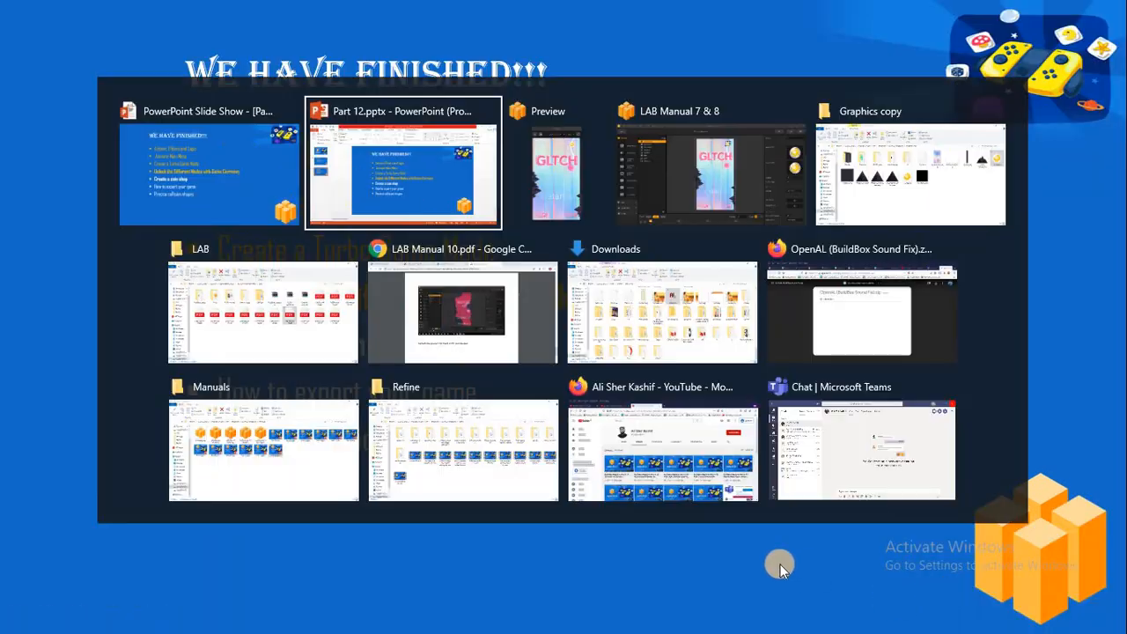
{"action": "key", "text": "alt+Tab"}
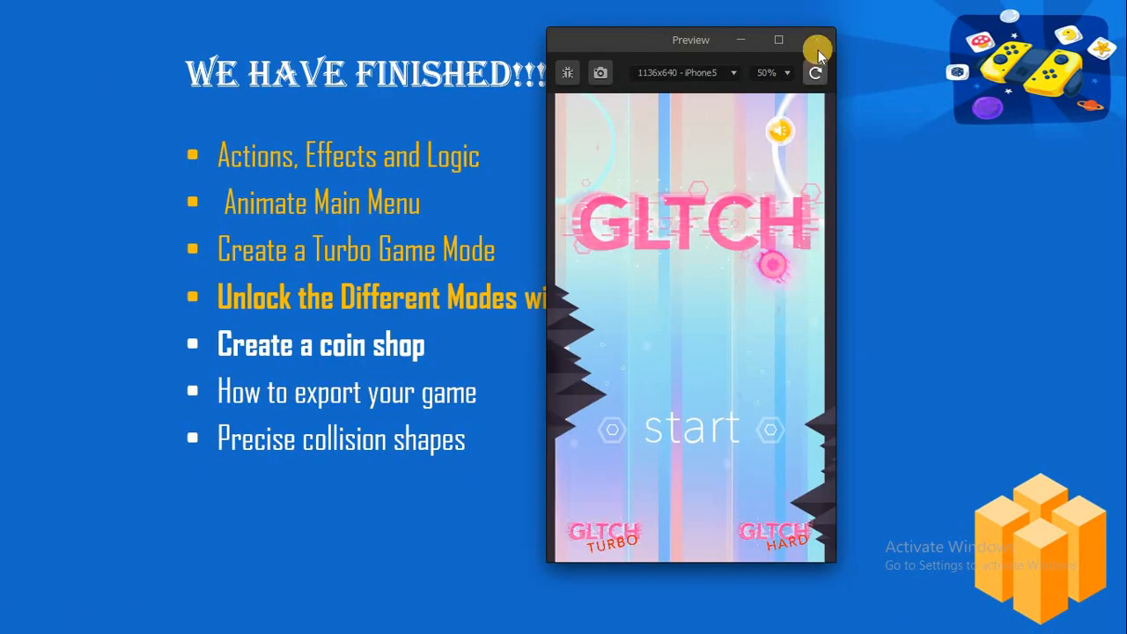
{"action": "left_click", "coordinate": [818, 42]}
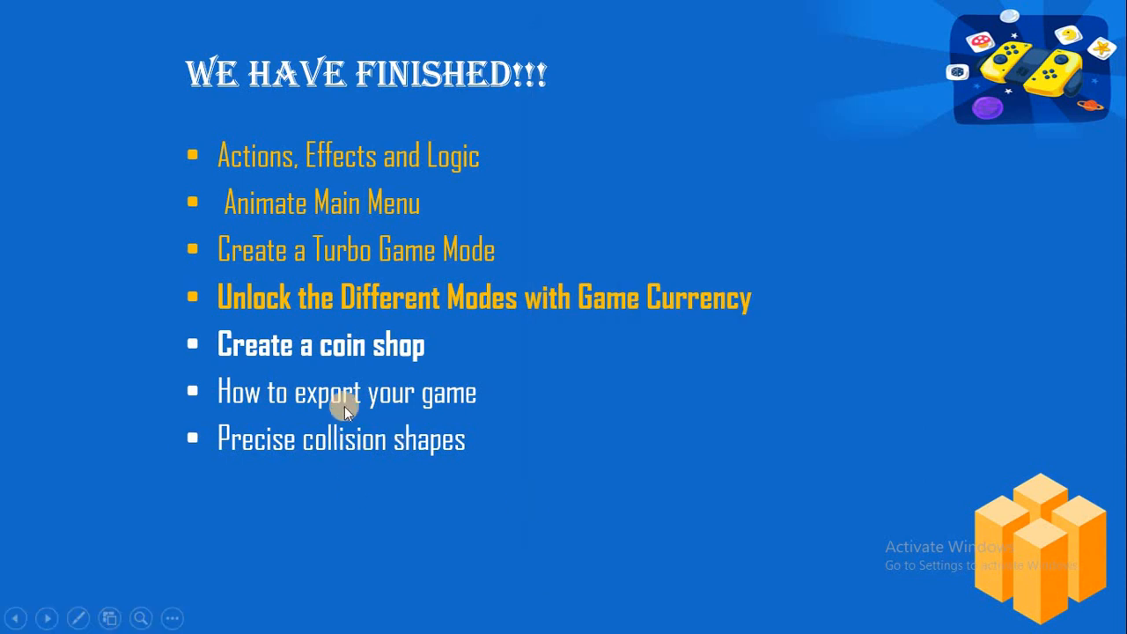